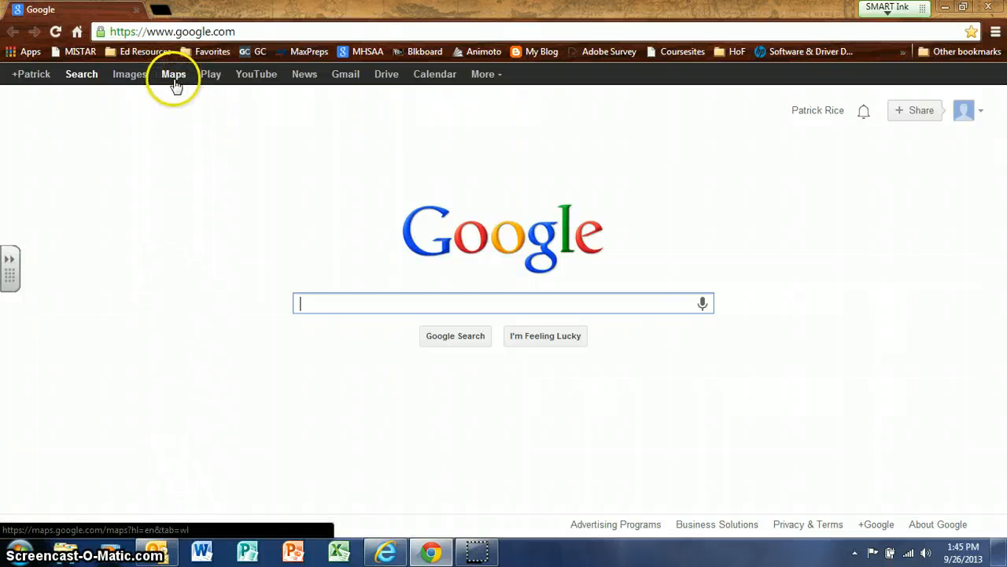
# Open Google Maps and create a new map with classic My Maps from the saved places.
pyautogui.click(174, 76)
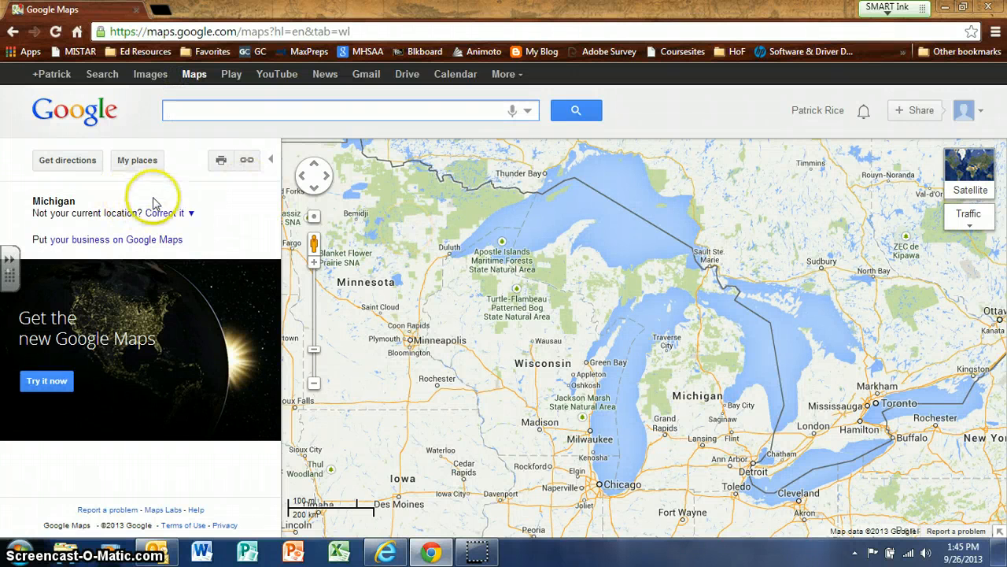
pyautogui.click(141, 170)
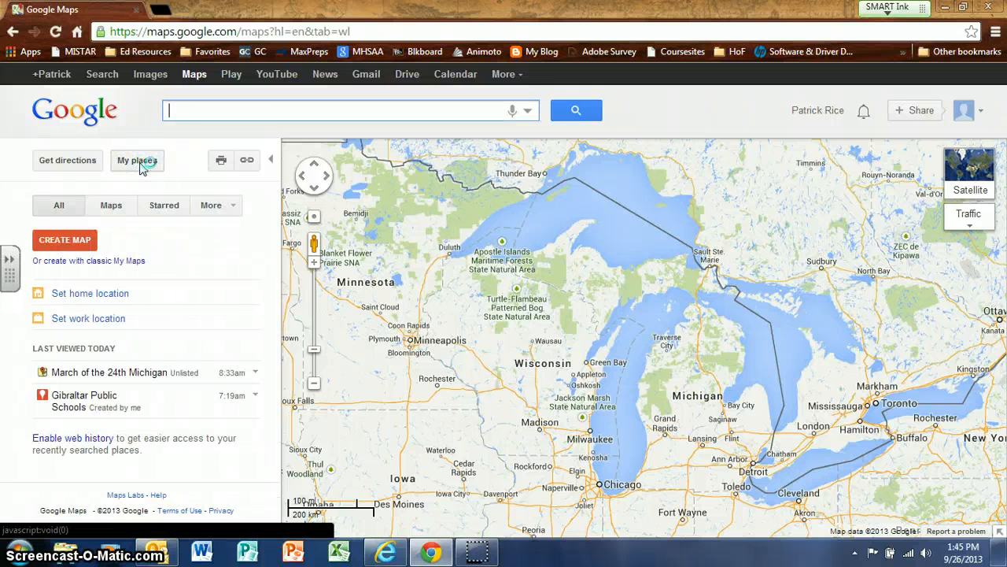
pyautogui.click(126, 260)
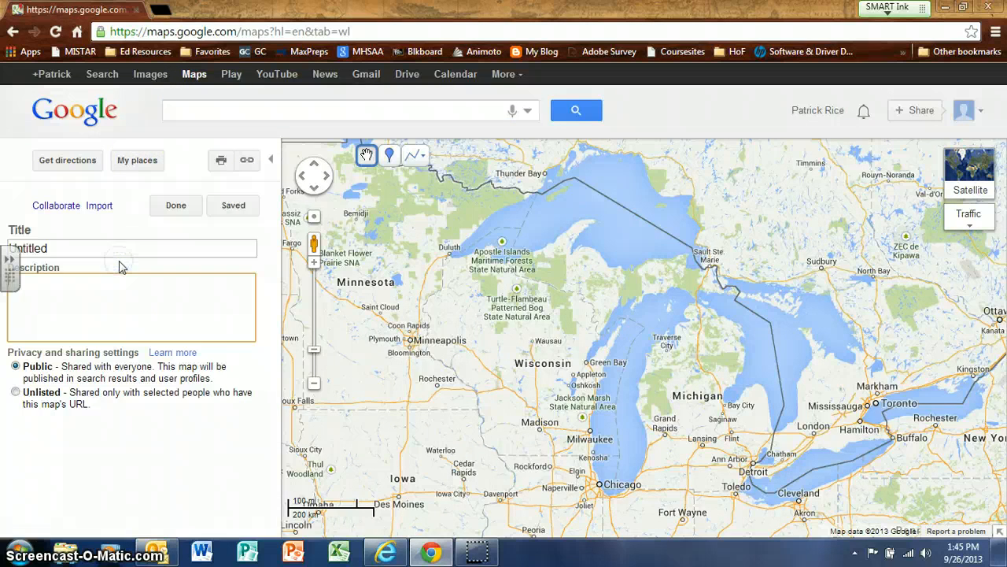
# Set the new map's privacy to Unlisted and title it "24th Michigan".
pyautogui.click(97, 247)
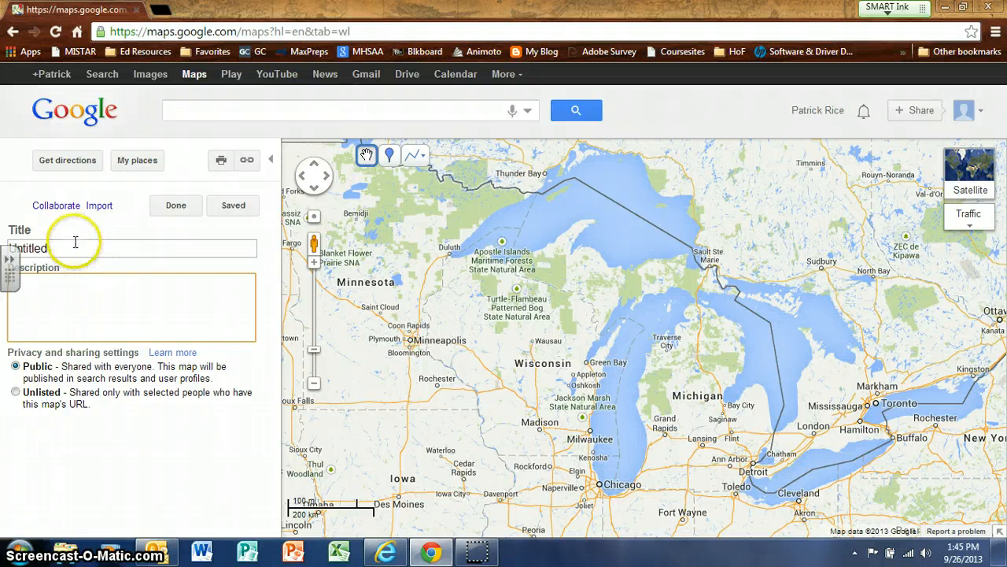
pyautogui.click(36, 391)
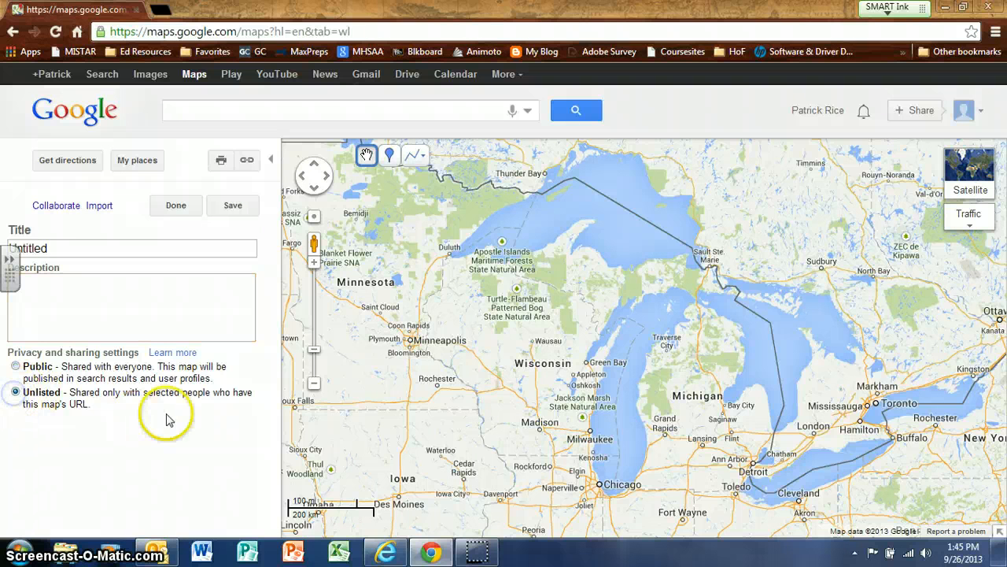
pyautogui.click(82, 249)
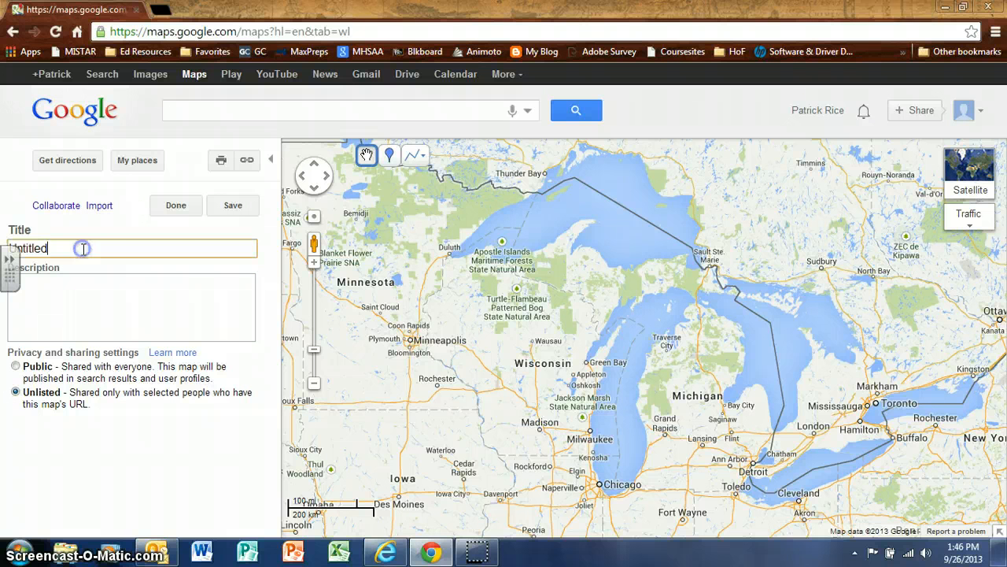
pyautogui.hotkey('ctrl', 'a')
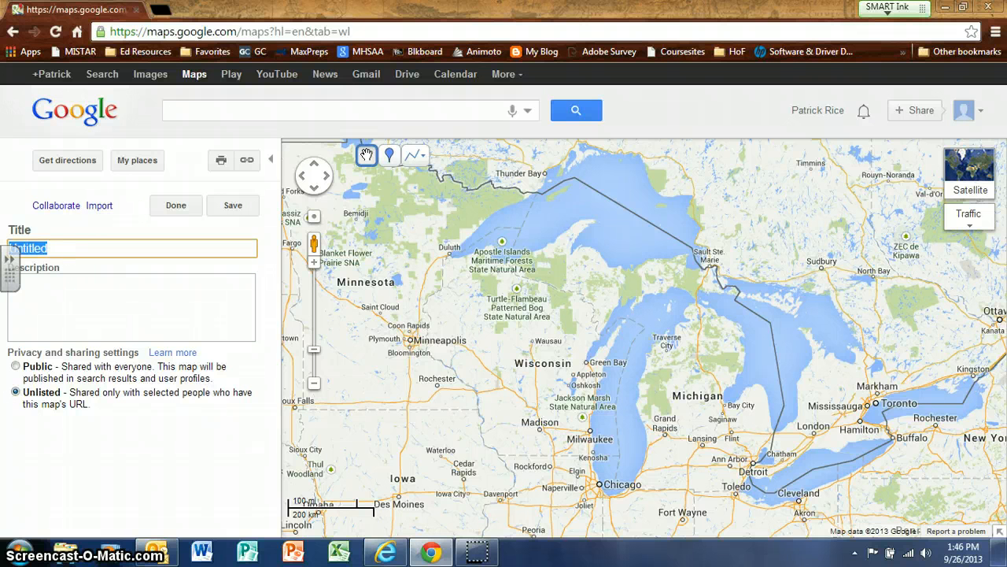
pyautogui.write('24th Mi')
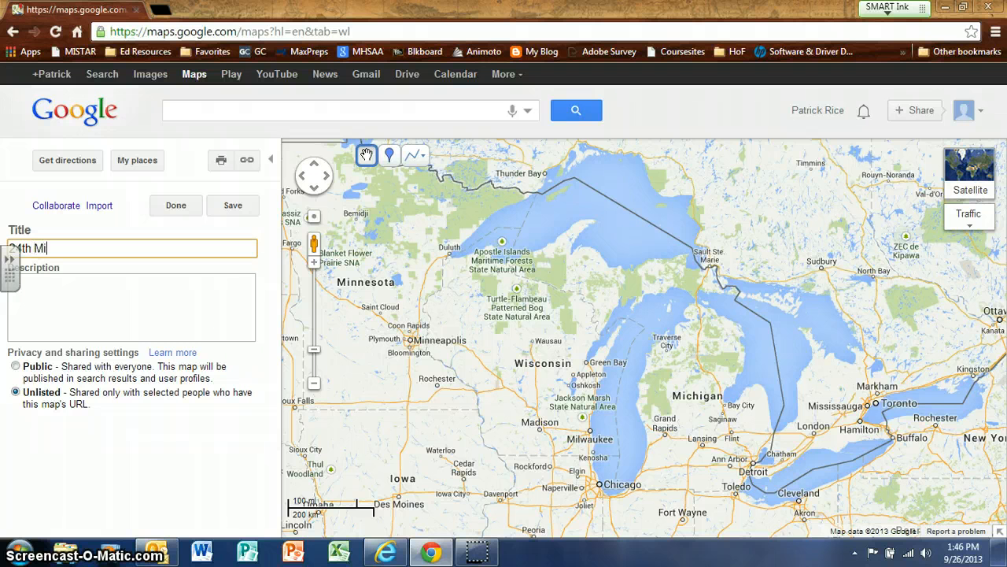
pyautogui.write('chigan')
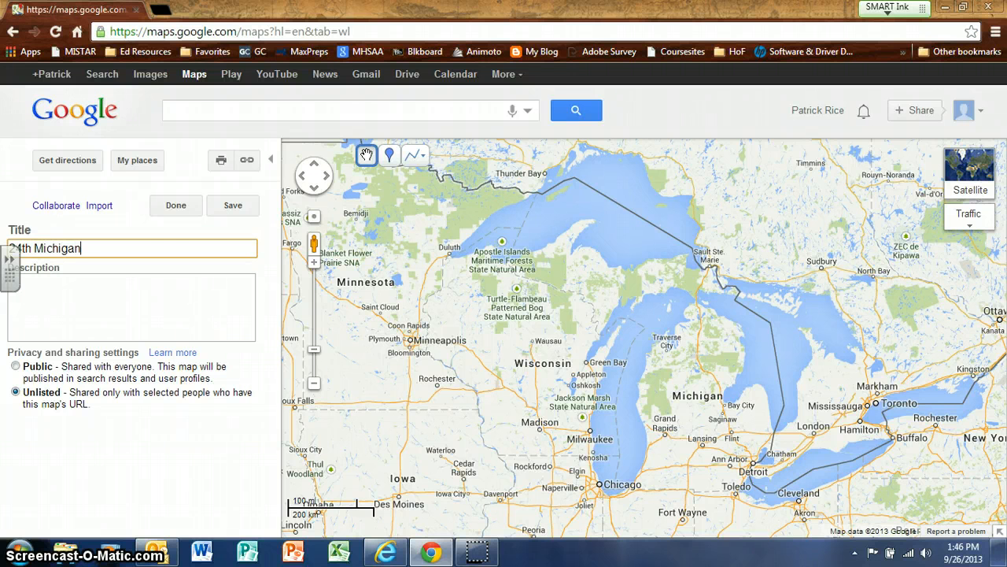
# Describe the map as "A quick map of the places that the 24th Michigan visited during the Civil War" and save it.
pyautogui.click(73, 283)
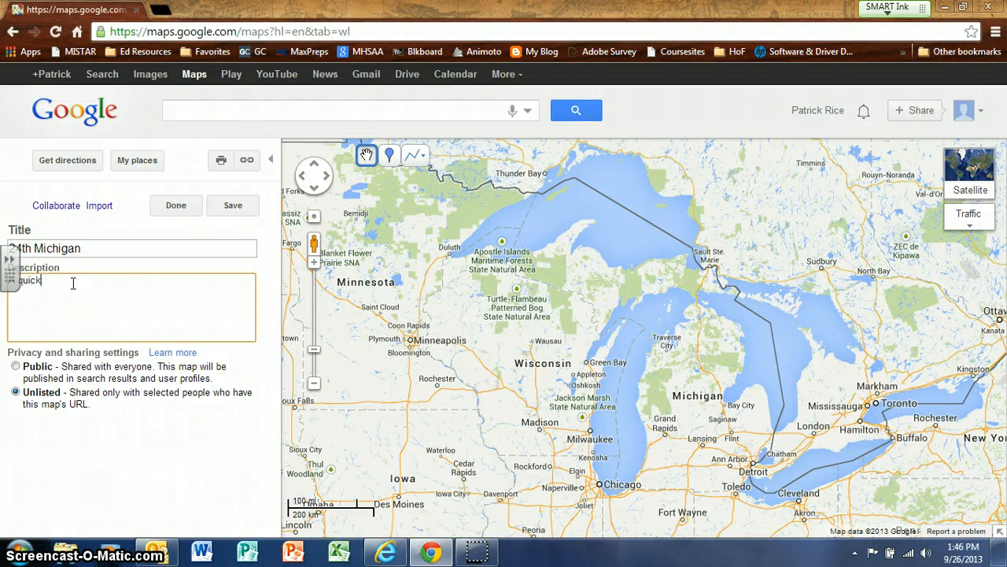
pyautogui.write('quick of the')
pyautogui.write('p of the places that the')
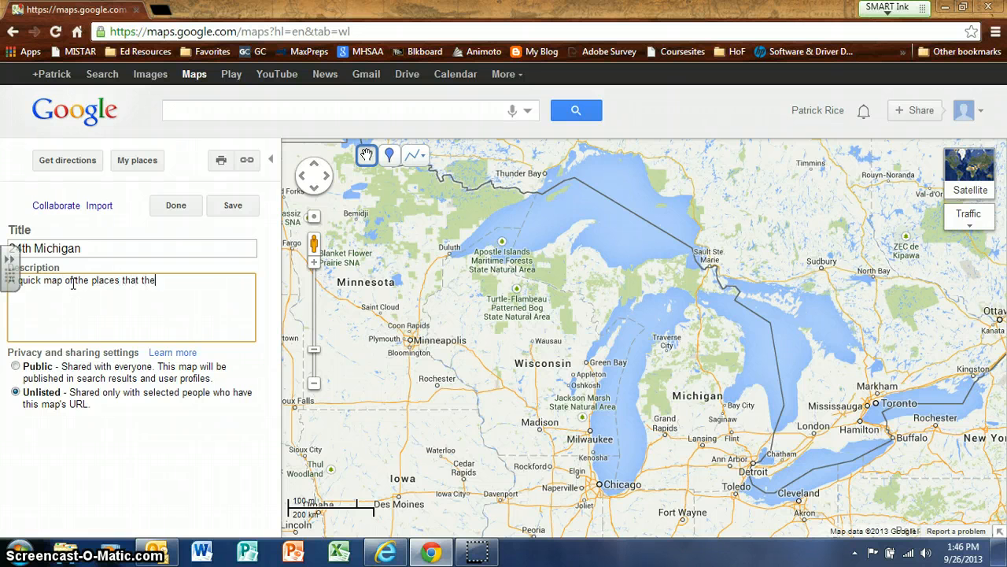
pyautogui.write(' 24th Michigan visited du')
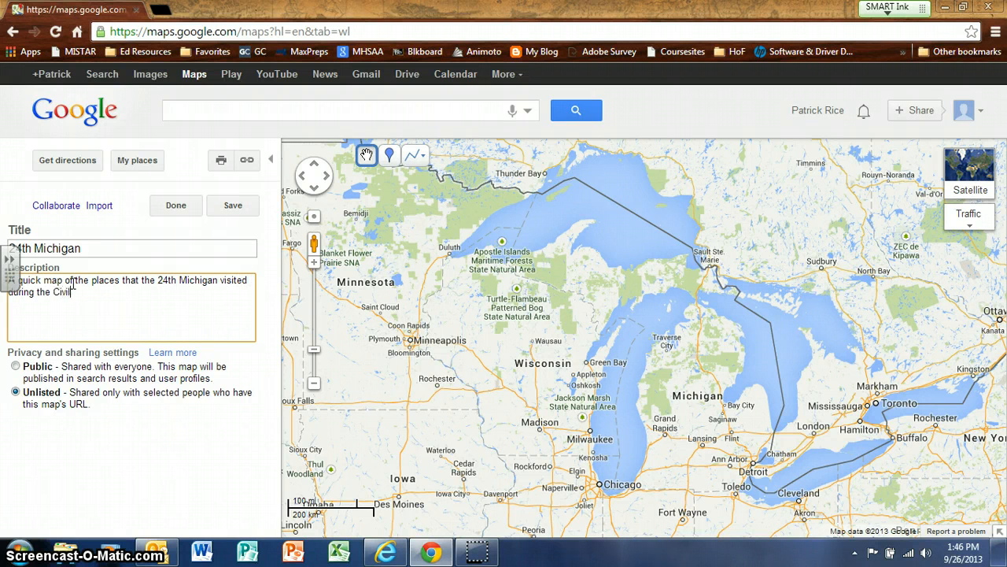
pyautogui.write('ring the Civil WA')
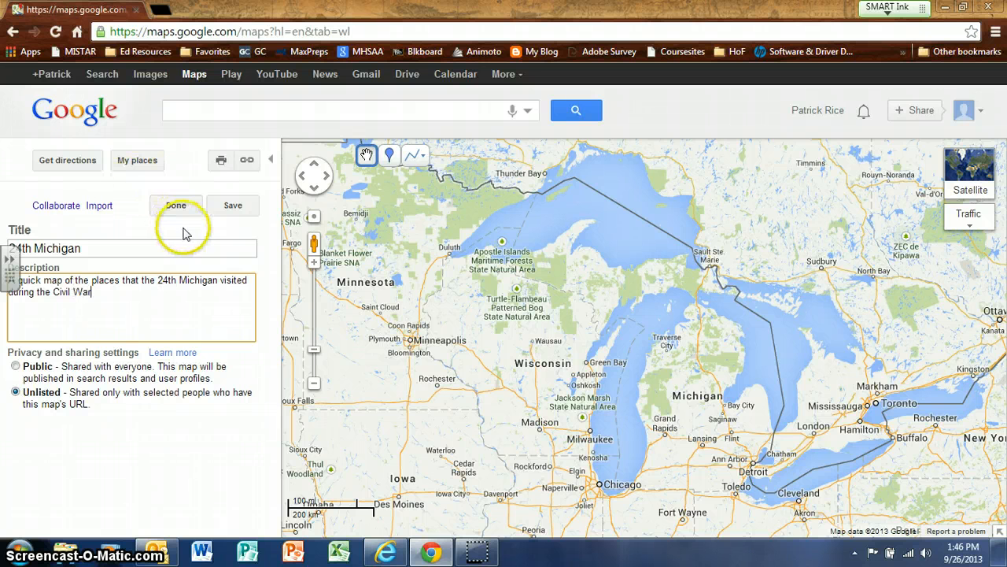
pyautogui.click(234, 208)
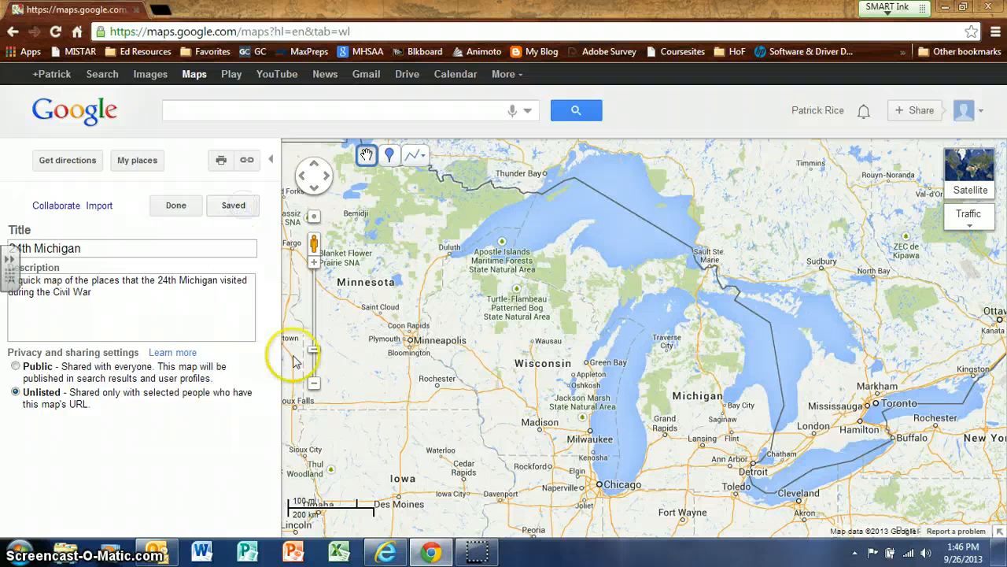
# Place a placemark on Detroit and title it "Detroit, Michigan".
pyautogui.click(390, 155)
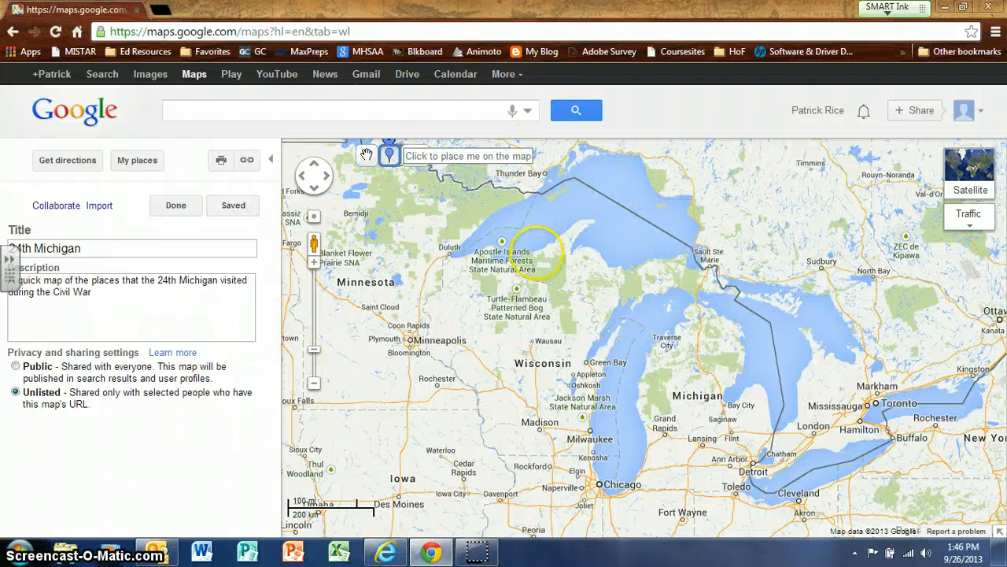
pyautogui.click(752, 463)
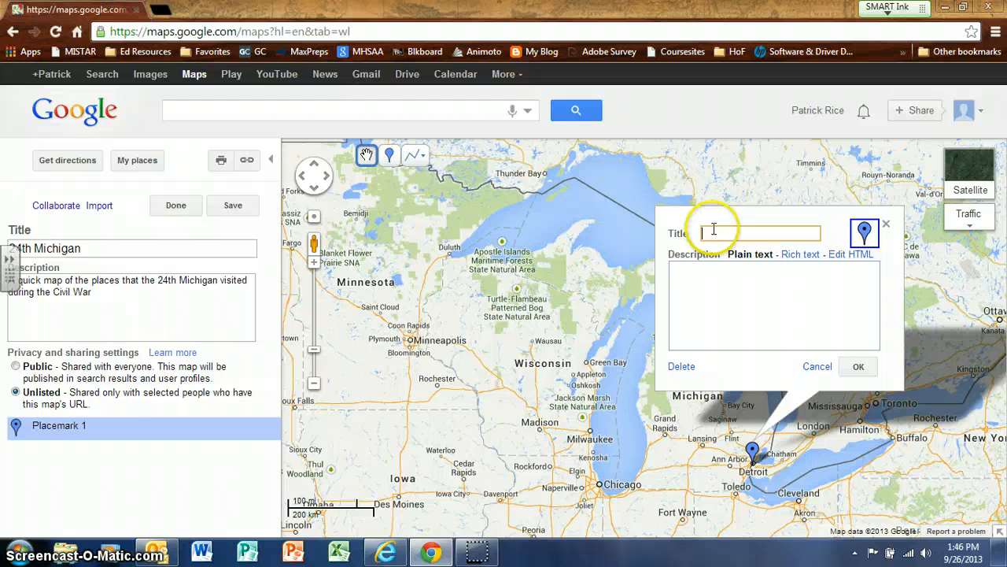
pyautogui.write('Detroit')
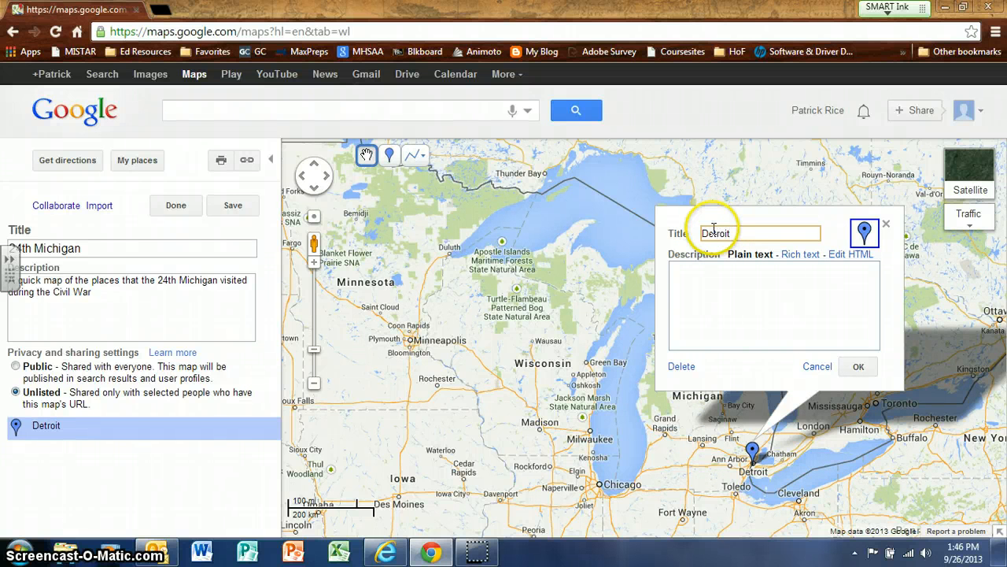
pyautogui.write(', MIchigan')
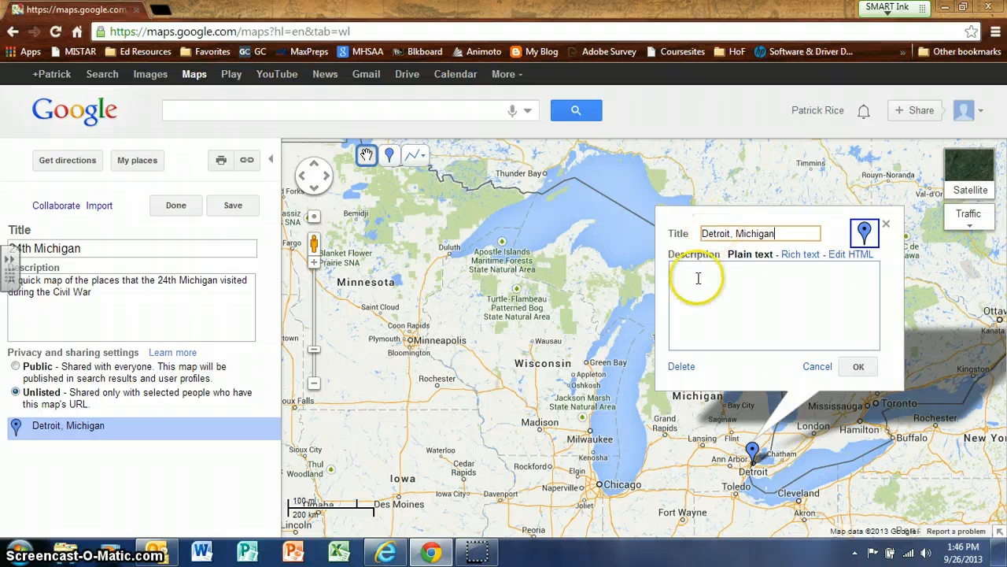
# Describe the Detroit placemark as "The unit met at Historic Fort Wayne in Detroit to assemble and train before heading on to Washington DC in 1862".
pyautogui.click(698, 278)
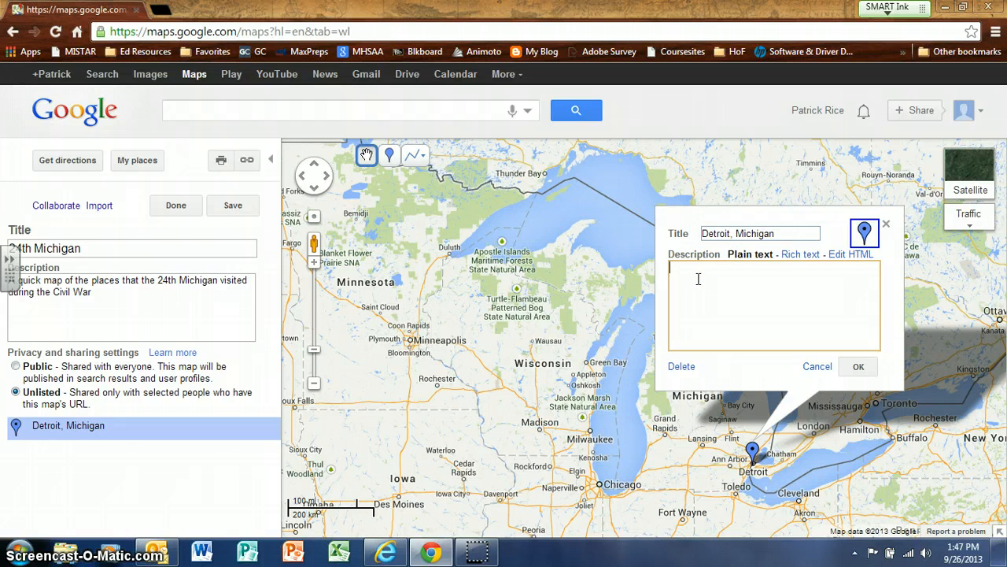
pyautogui.write('The ')
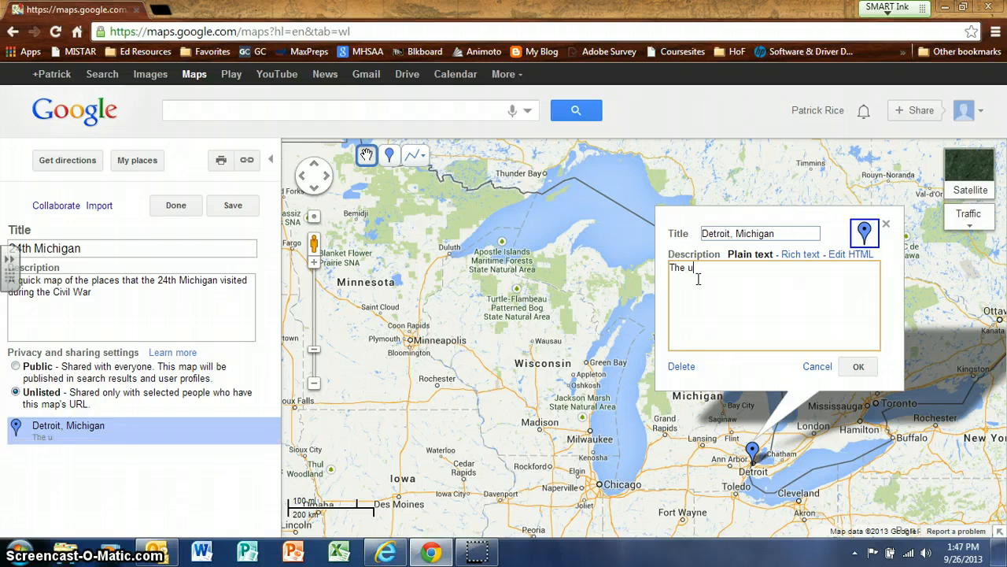
pyautogui.write('unit met at Historic F')
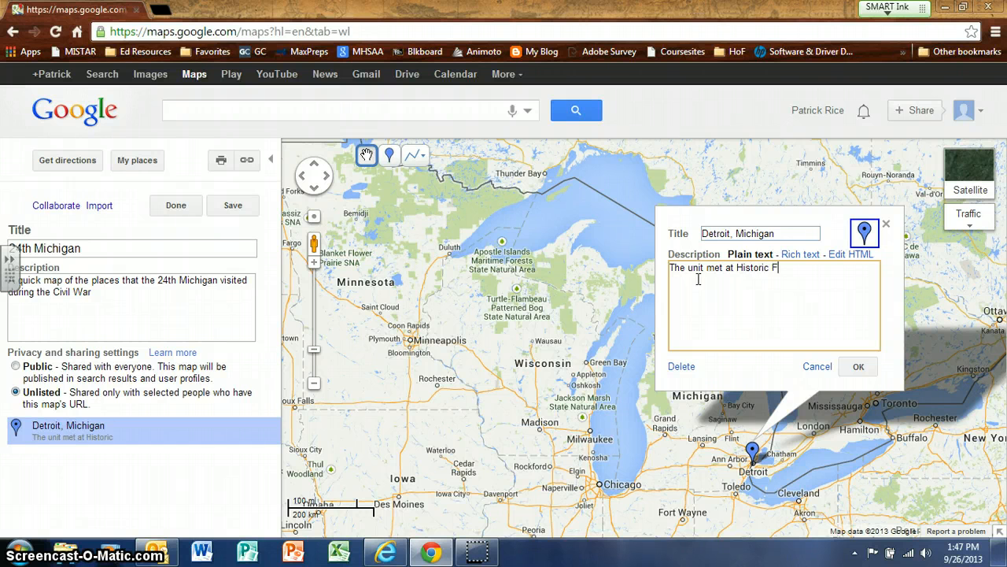
pyautogui.write('ort Wayne in Det')
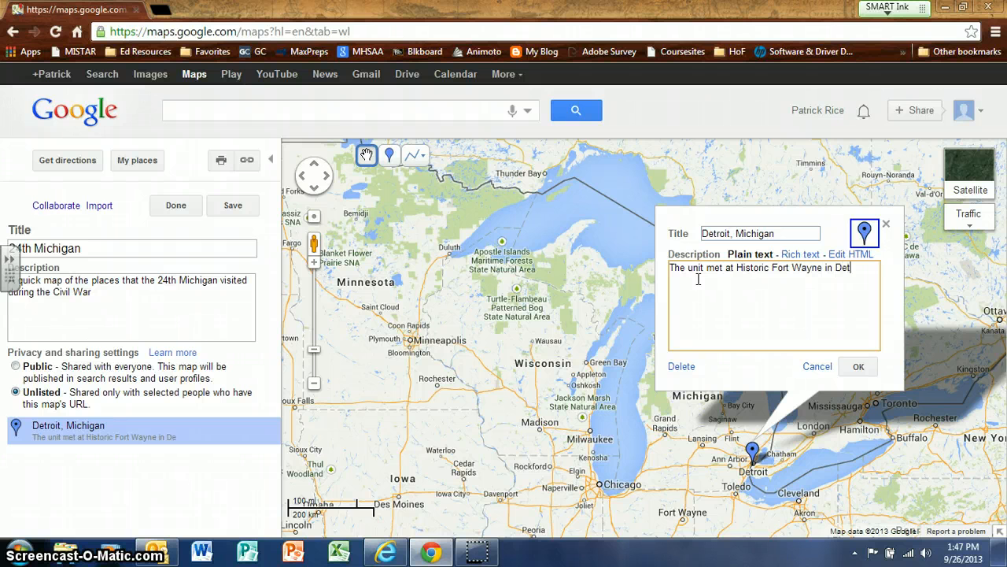
pyautogui.write('roit to assemble andtrain')
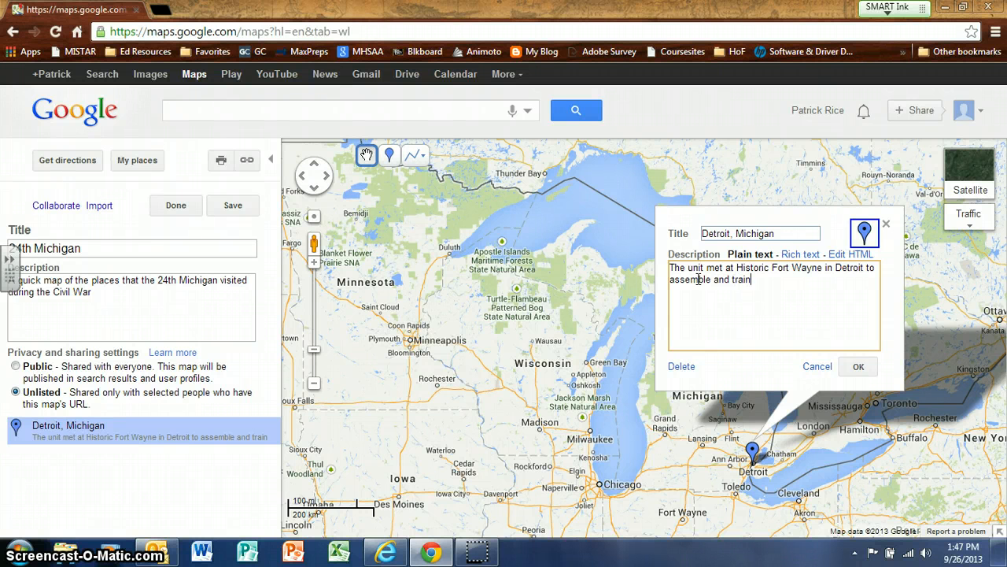
pyautogui.write(' be')
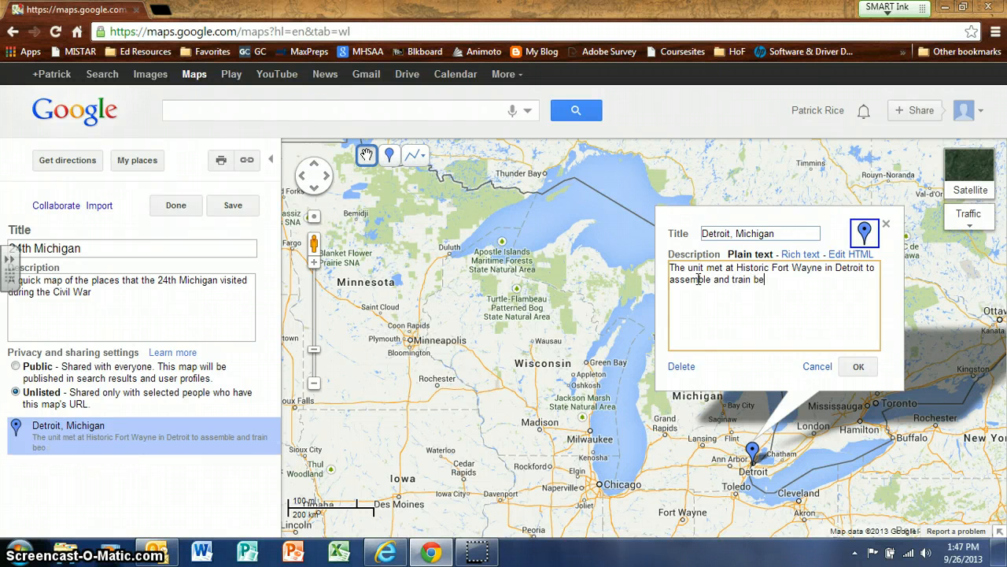
pyautogui.write('fore heading on toe')
pyautogui.press('BackSpace')
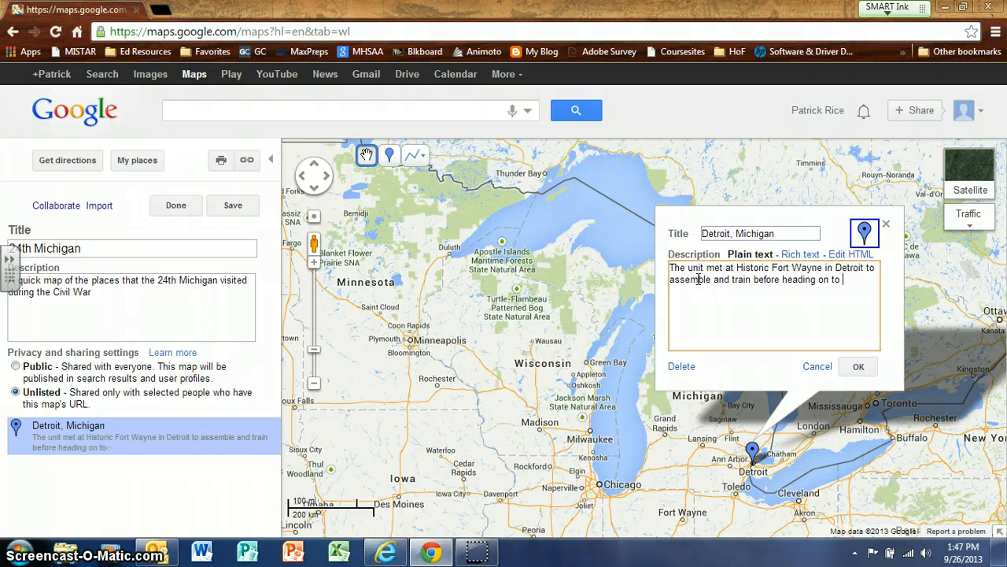
pyautogui.write('Washing')
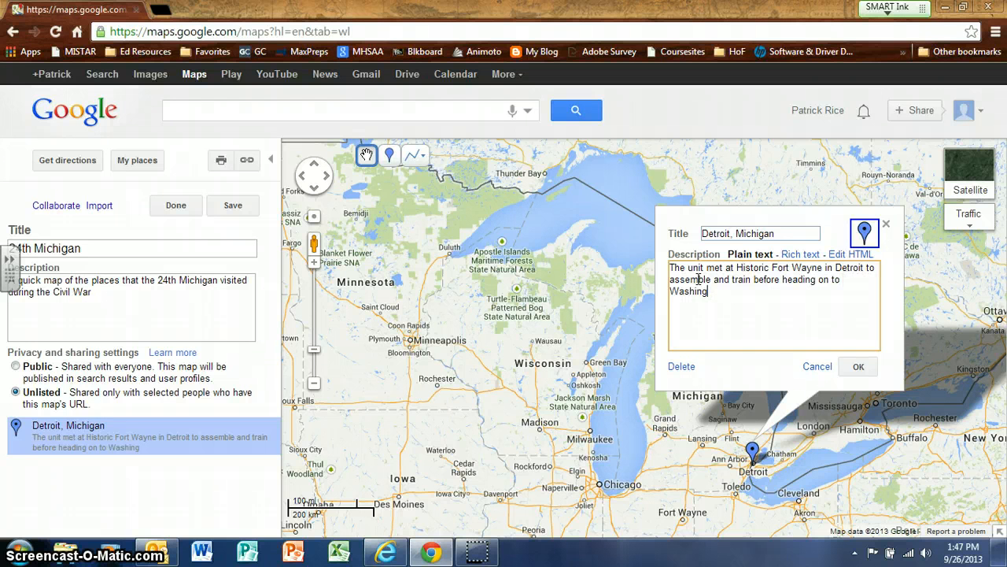
pyautogui.write('ton DC in 1862')
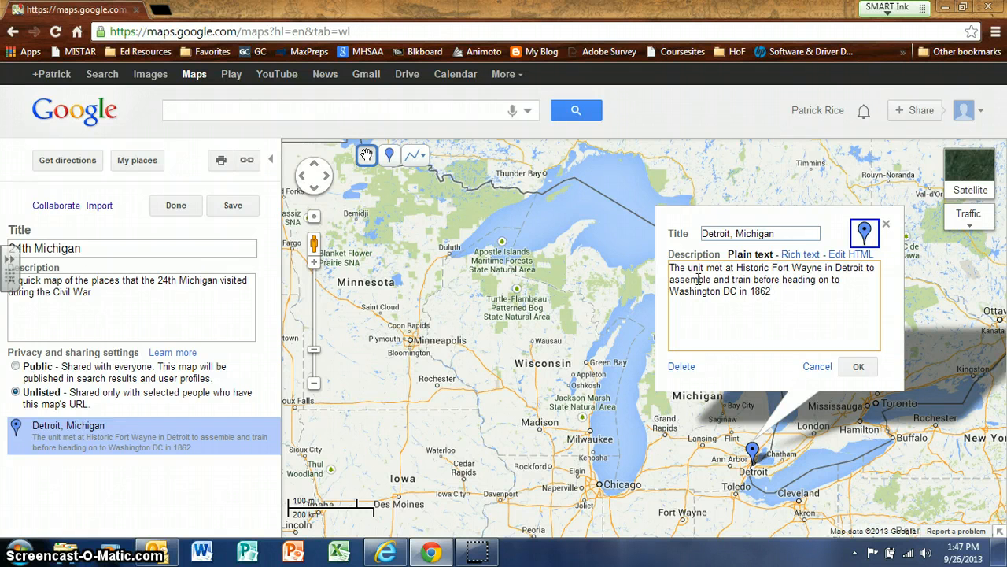
pyautogui.click(858, 366)
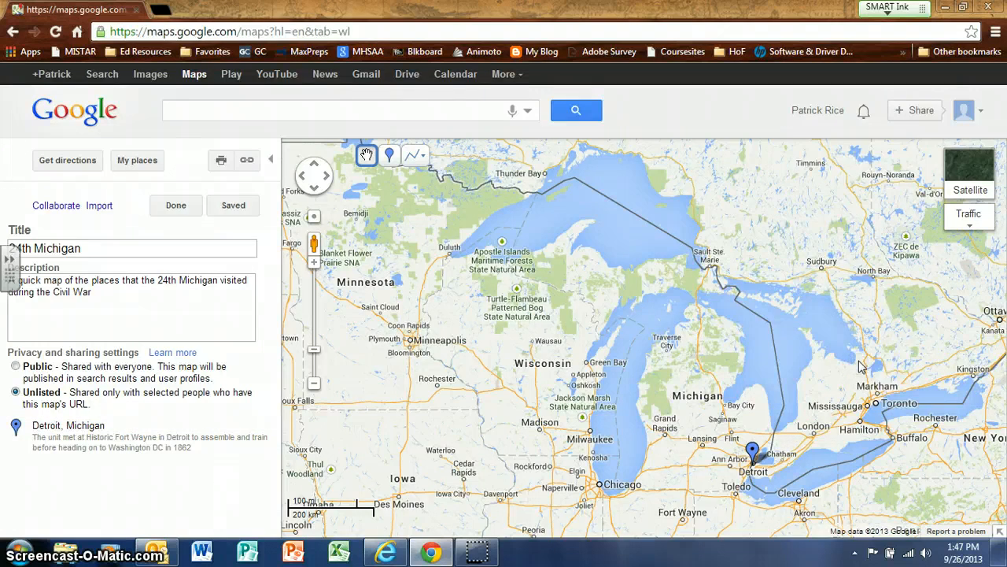
# Add a placemark at Cleveland titled "Cleveland, Ohio" without a description.
pyautogui.moveTo(827, 441); pyautogui.dragTo(559, 198)
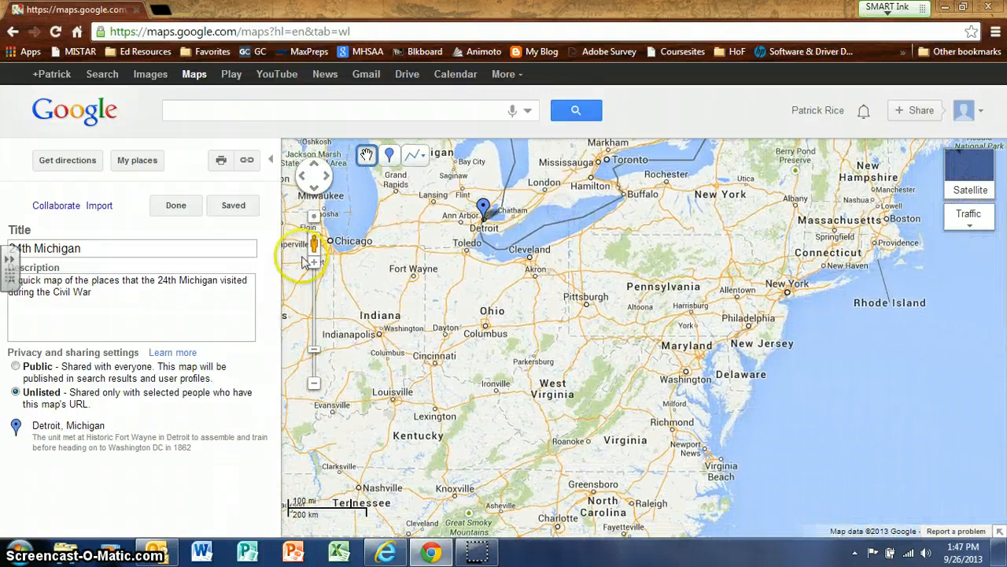
pyautogui.click(389, 154)
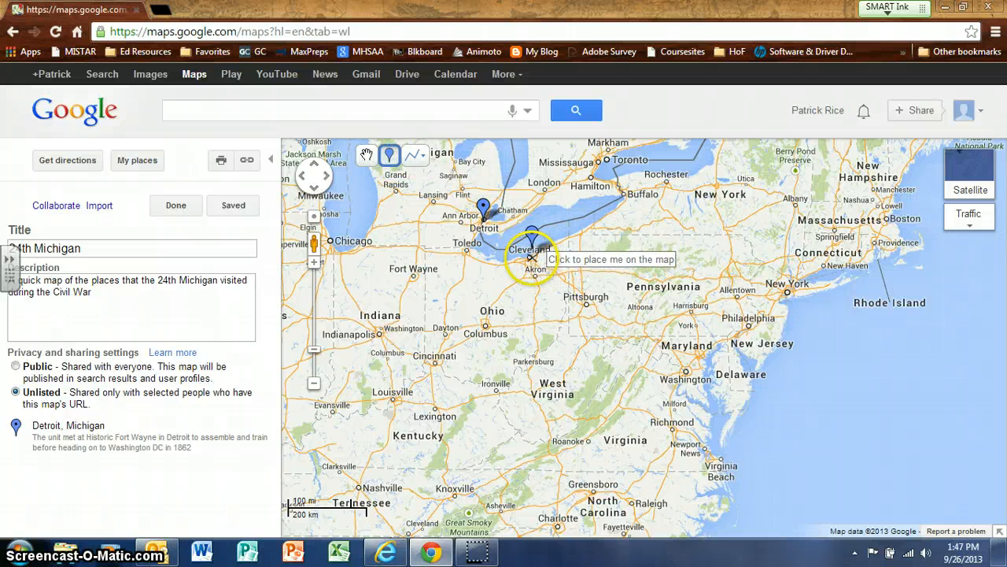
pyautogui.click(531, 255)
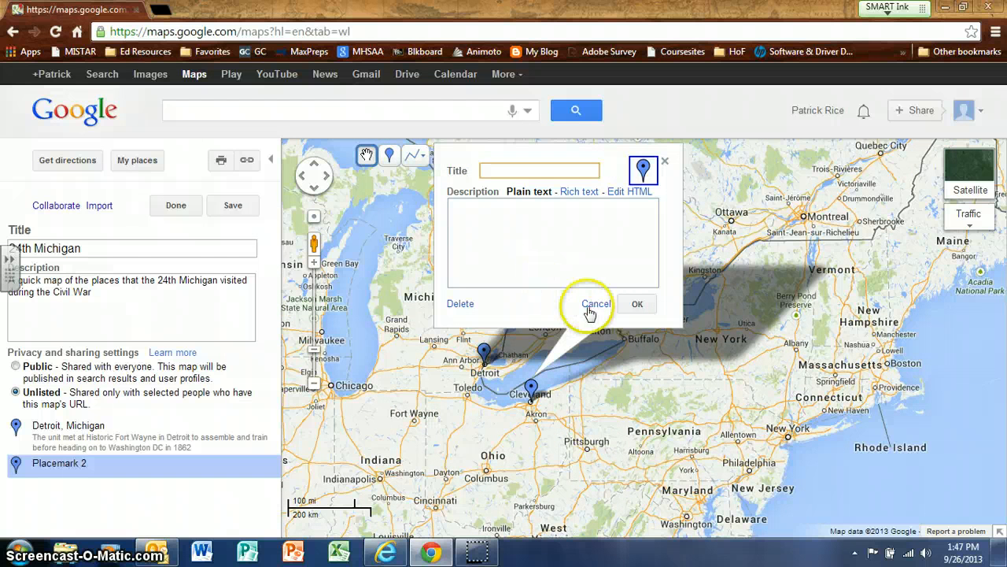
pyautogui.write('Cle')
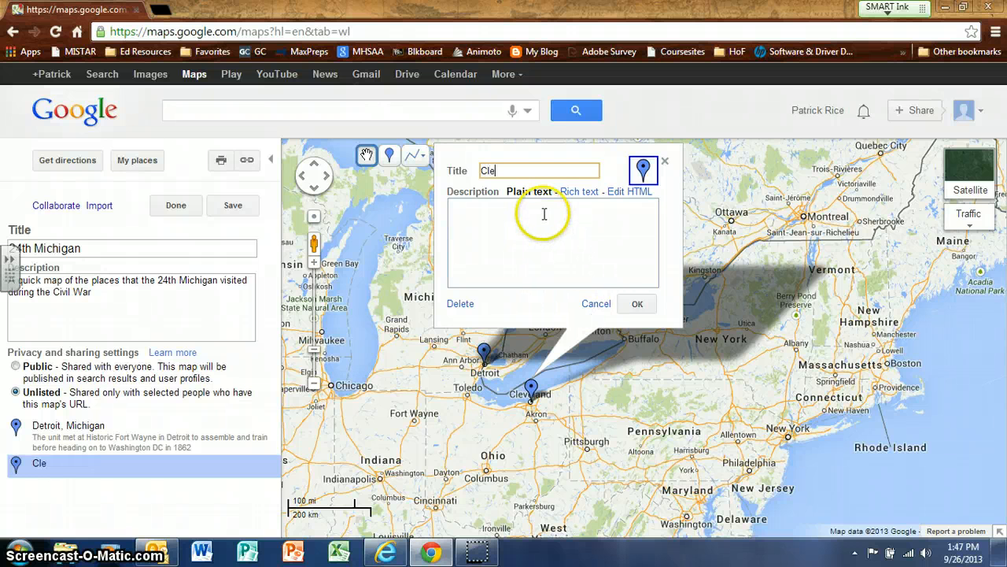
pyautogui.write('veland, Ohio')
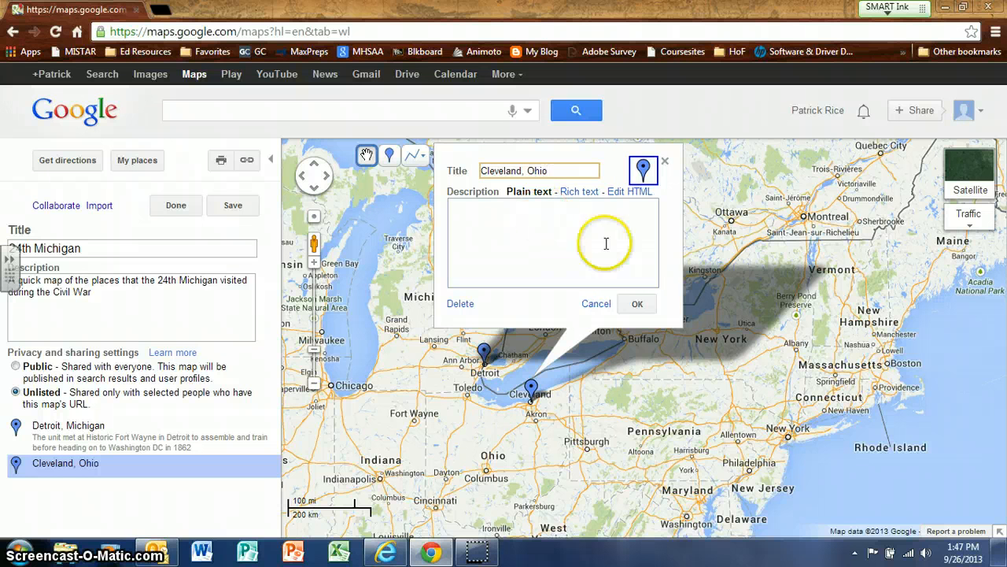
pyautogui.click(638, 304)
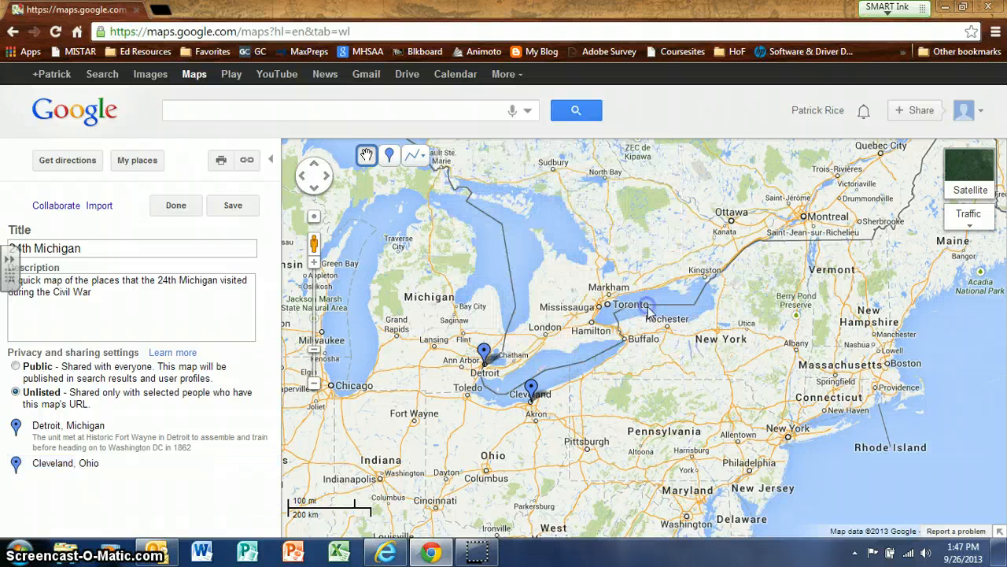
# Add a placemark at Pittsburgh titled "Pittsburgh, Pennsylvania" without a description.
pyautogui.click(388, 155)
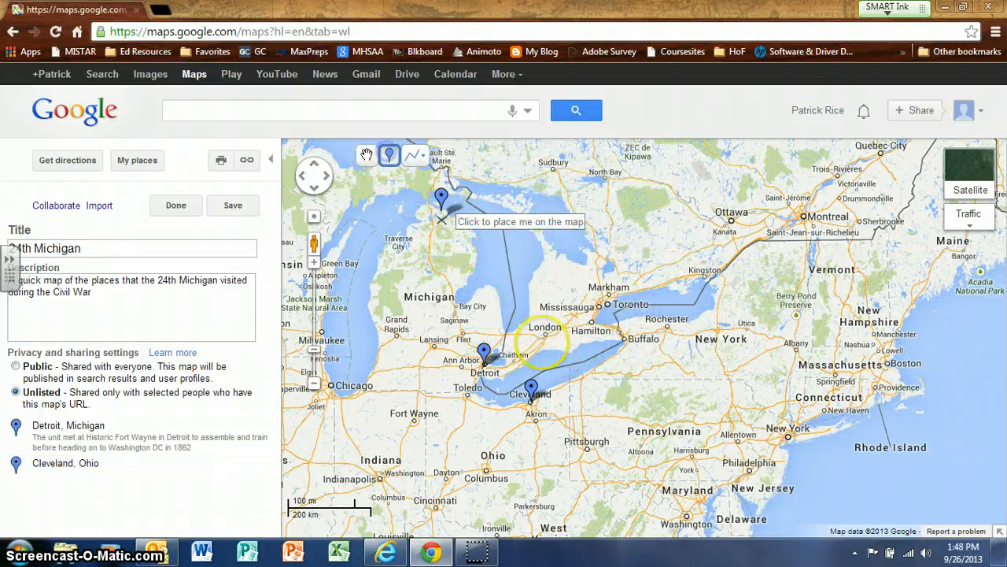
pyautogui.click(588, 450)
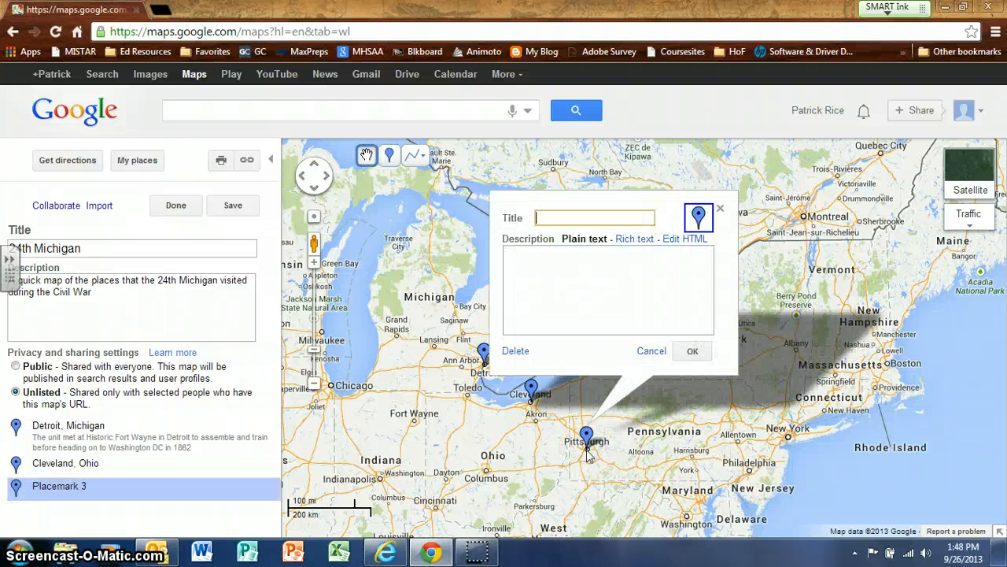
pyautogui.write('Pittsbu')
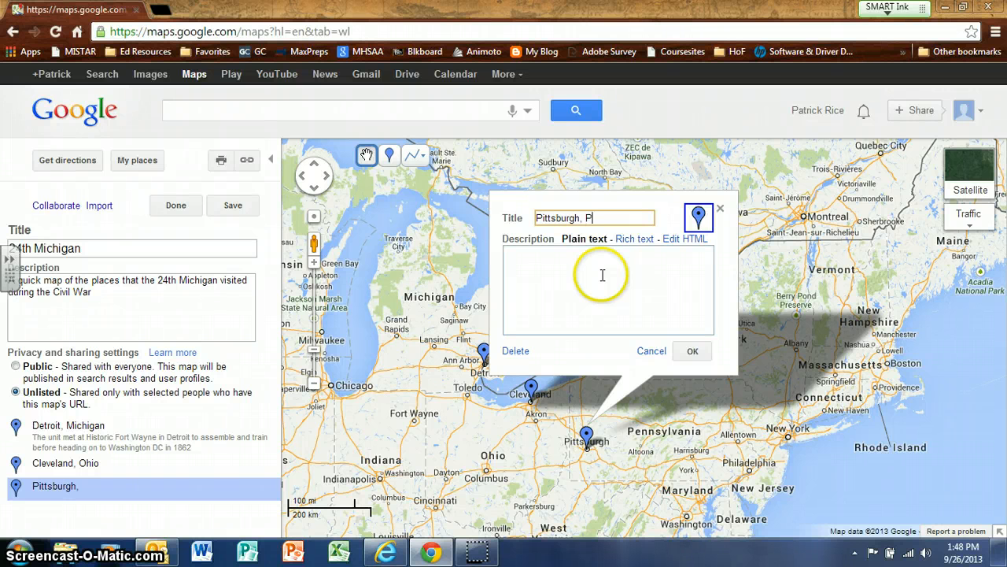
pyautogui.write('rgh, P')
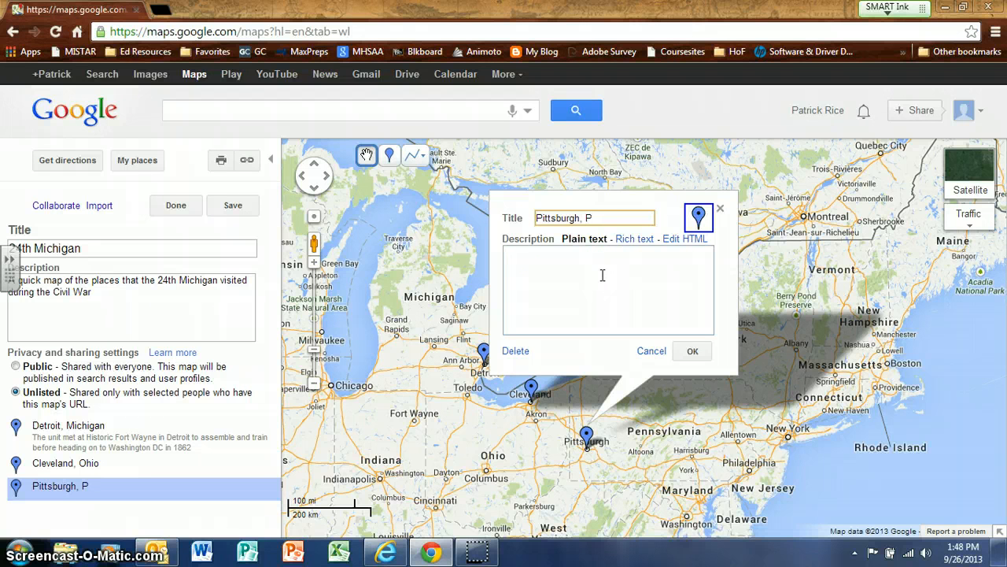
pyautogui.write('ennsylvania')
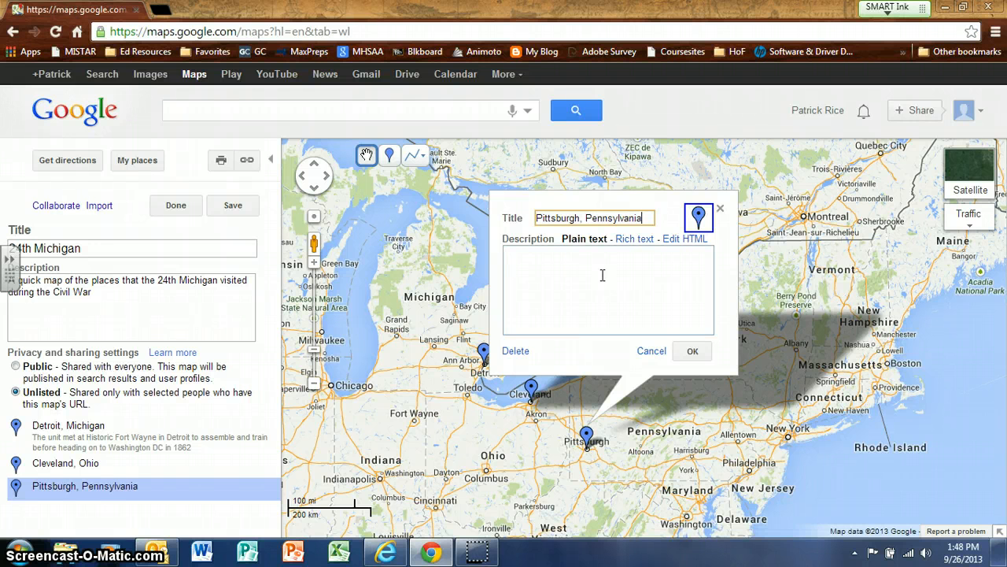
pyautogui.click(640, 315)
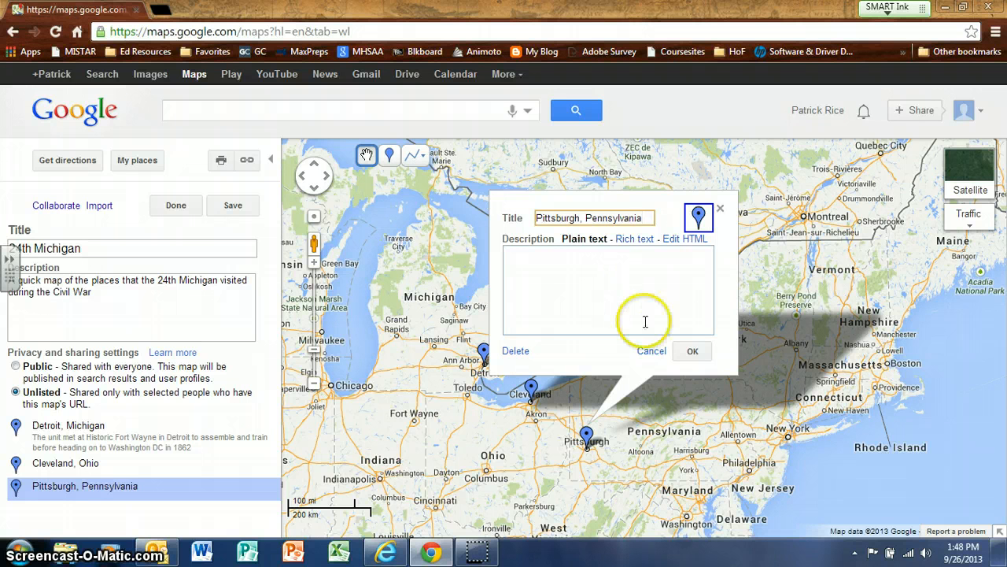
pyautogui.click(692, 350)
# Draw a line from Detroit through Cleveland and Pittsburgh to Washington and title it "Route in 1862".
pyautogui.click(464, 163)
pyautogui.click(413, 155)
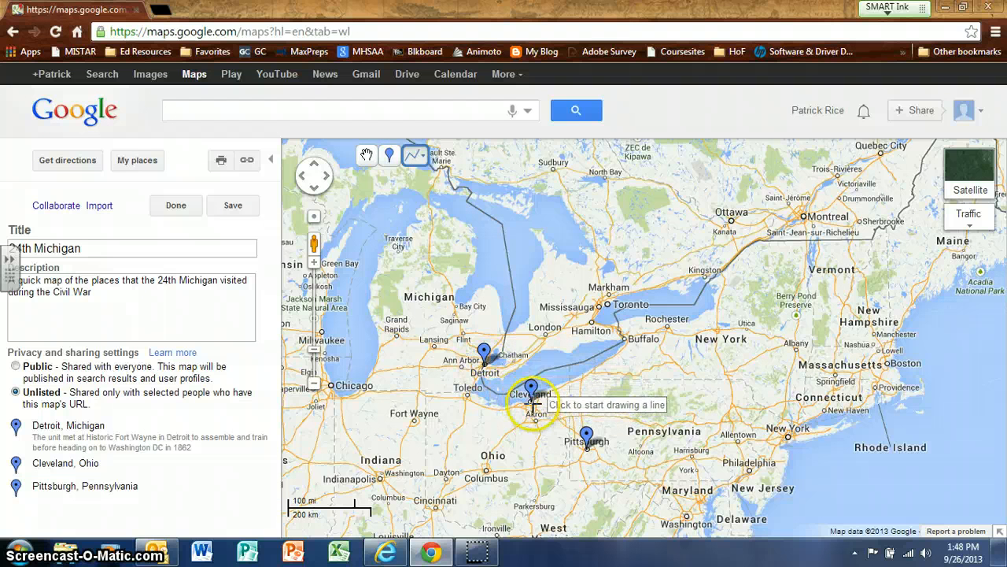
pyautogui.click(485, 368)
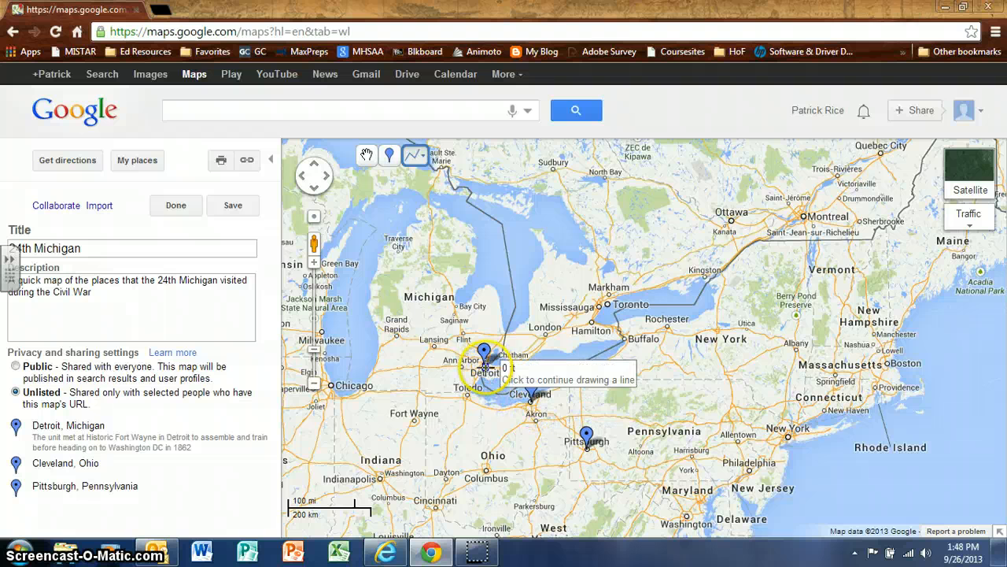
pyautogui.click(528, 402)
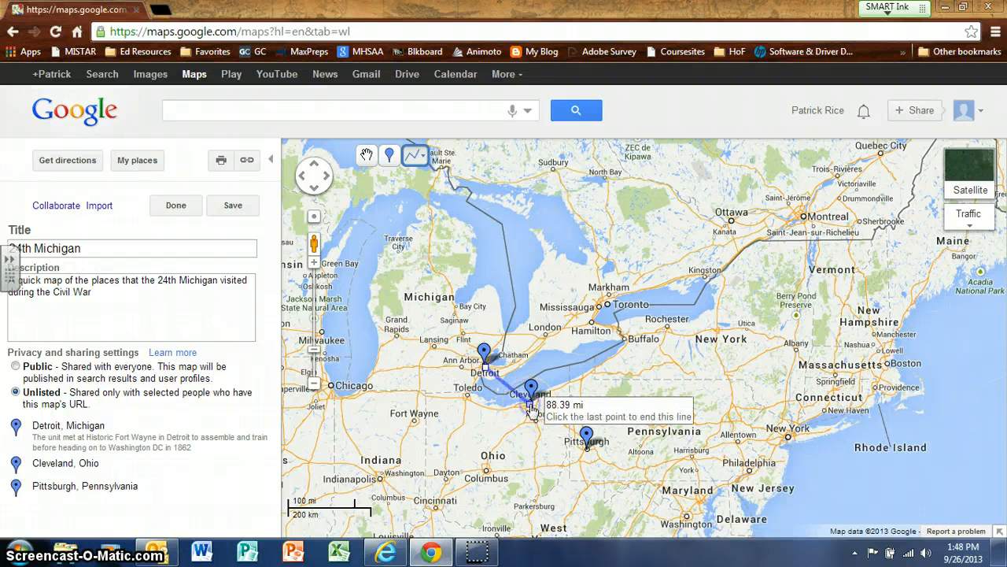
pyautogui.click(532, 406)
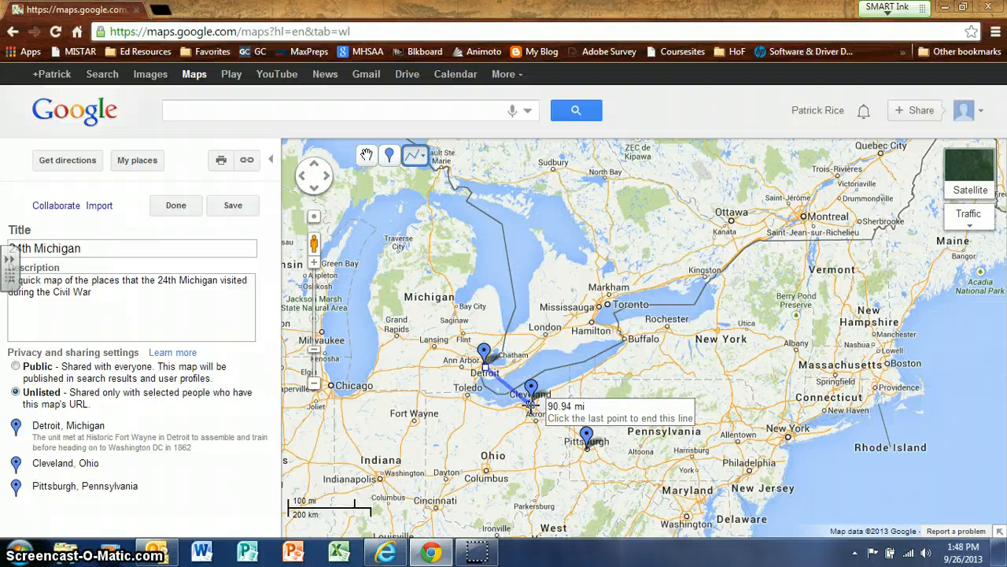
pyautogui.click(588, 449)
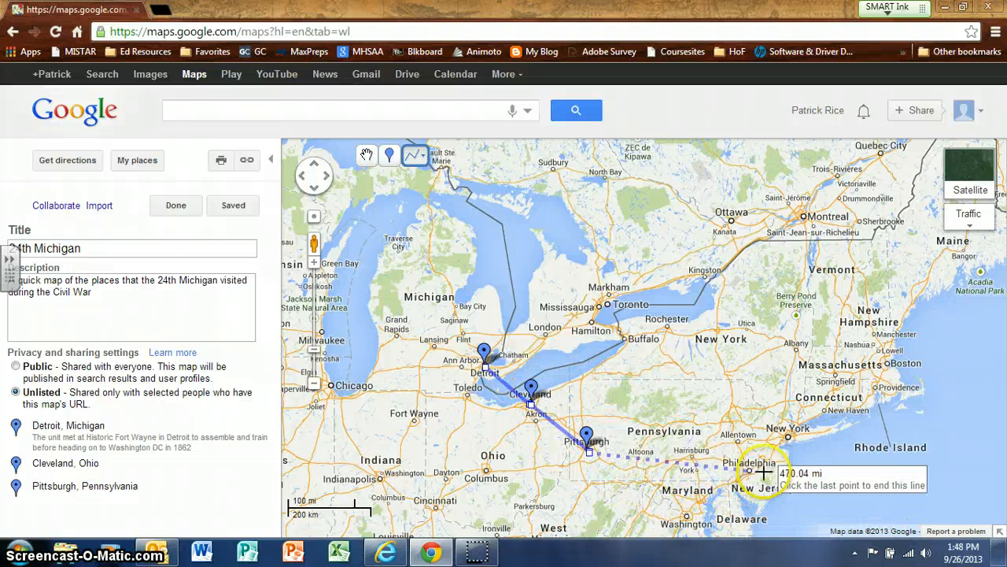
pyautogui.click(684, 517)
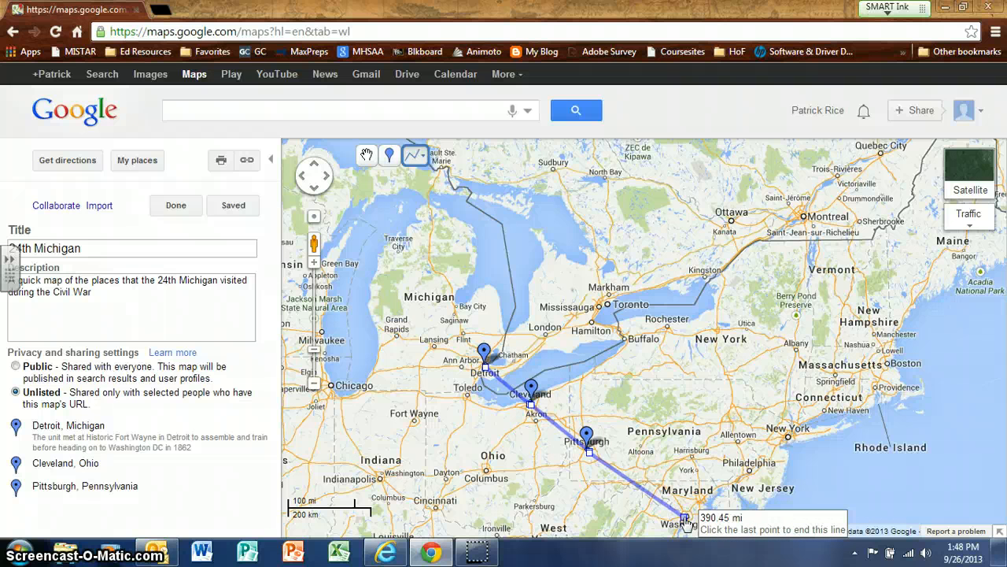
pyautogui.click(685, 519)
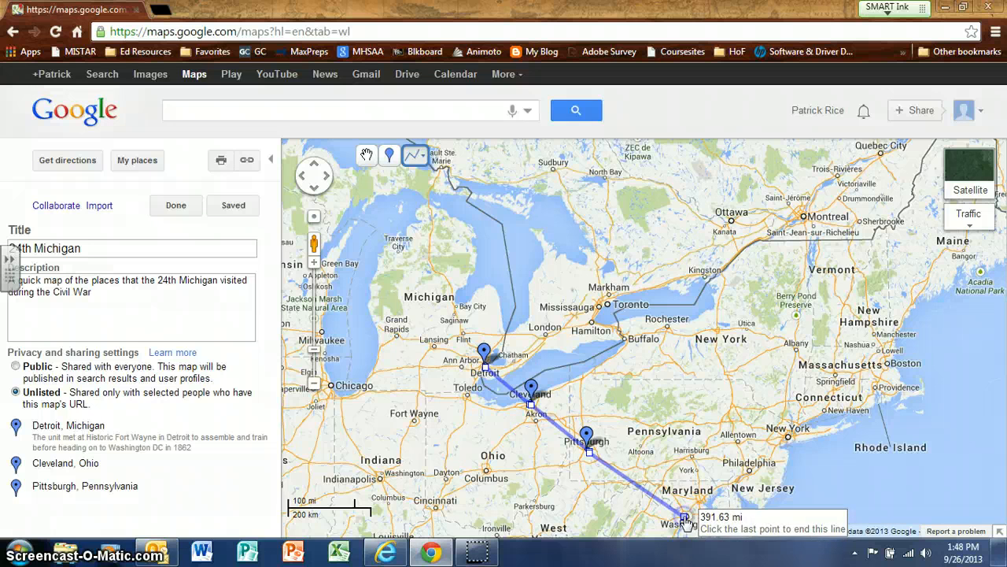
pyautogui.click(685, 518)
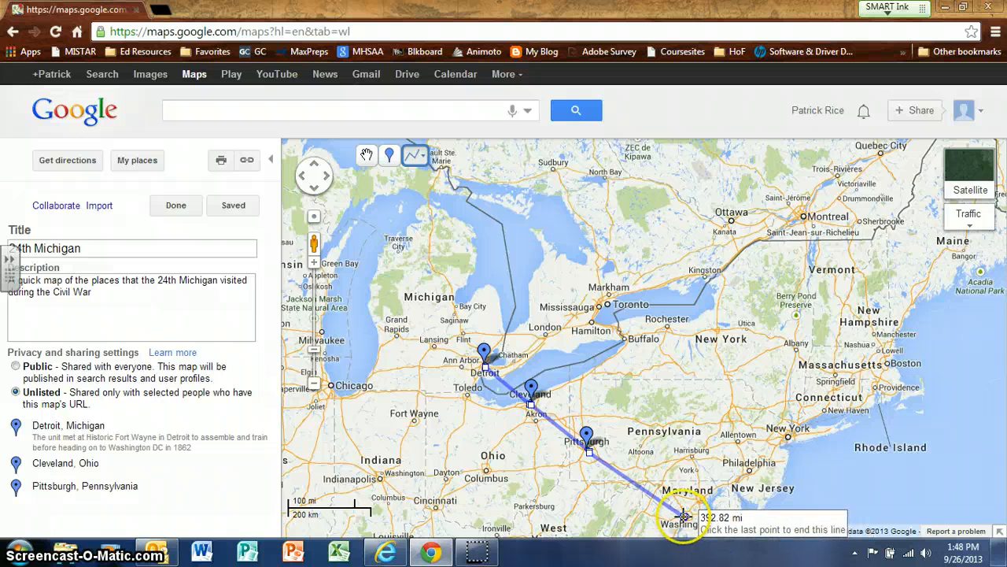
pyautogui.click(685, 519)
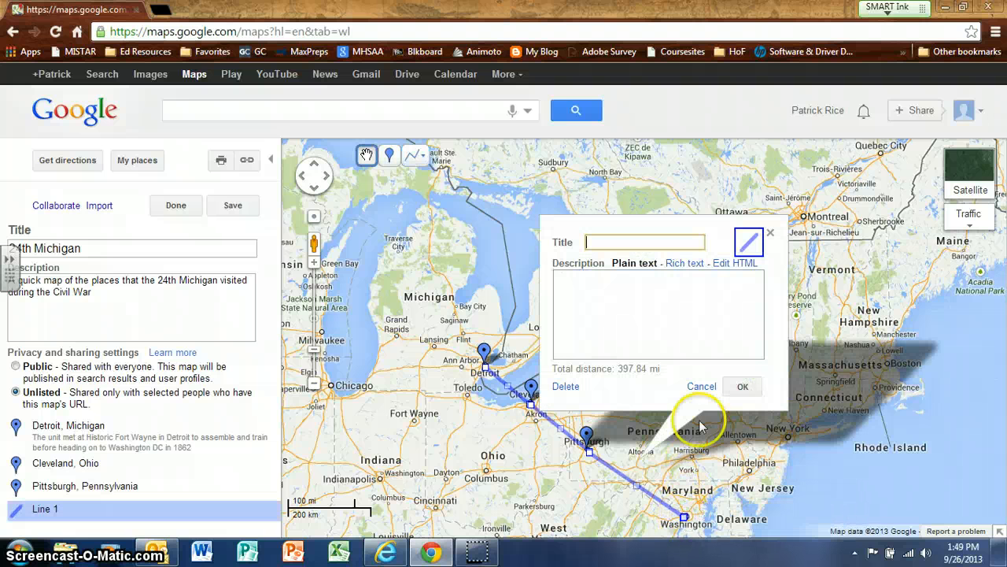
pyautogui.click(654, 294)
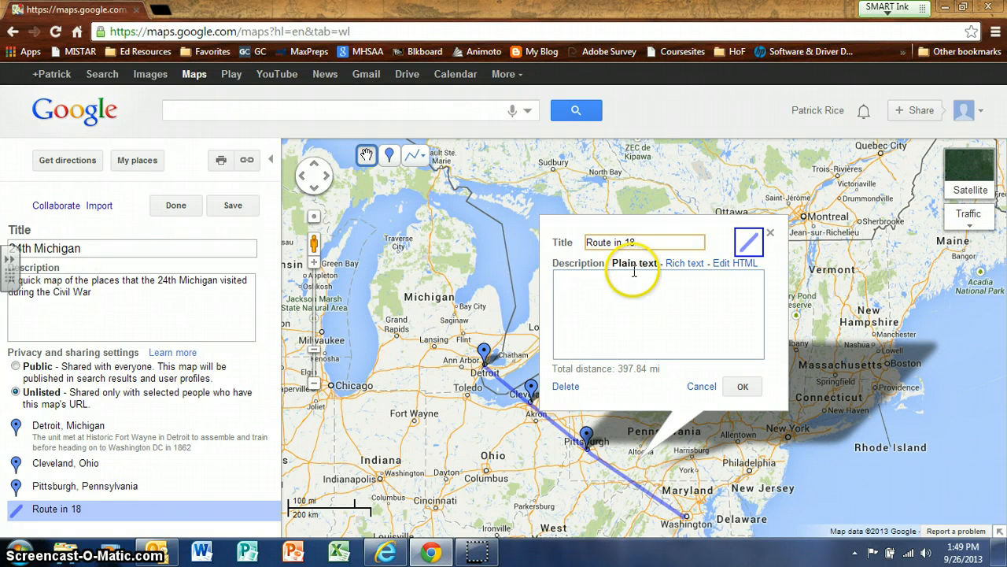
pyautogui.click(739, 387)
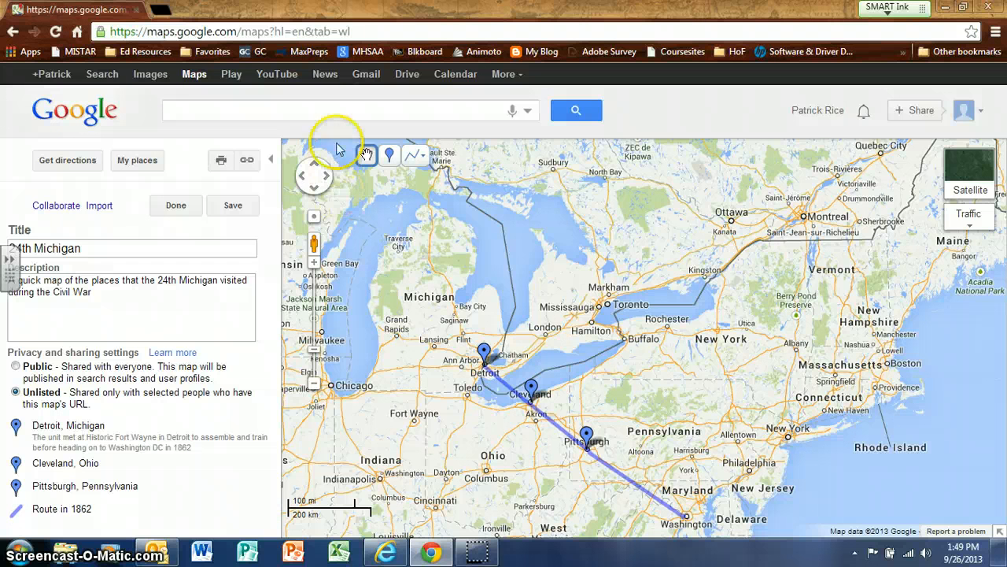
# Add a placemark at the Washington end of the route, titled "Washington DC", with a description saying the unit trained here.
pyautogui.click(388, 154)
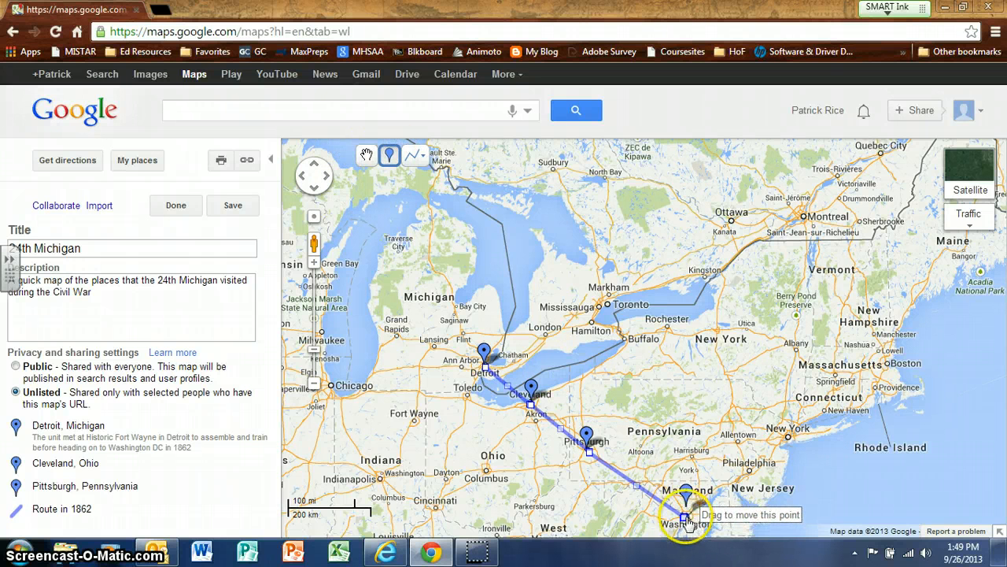
pyautogui.click(686, 518)
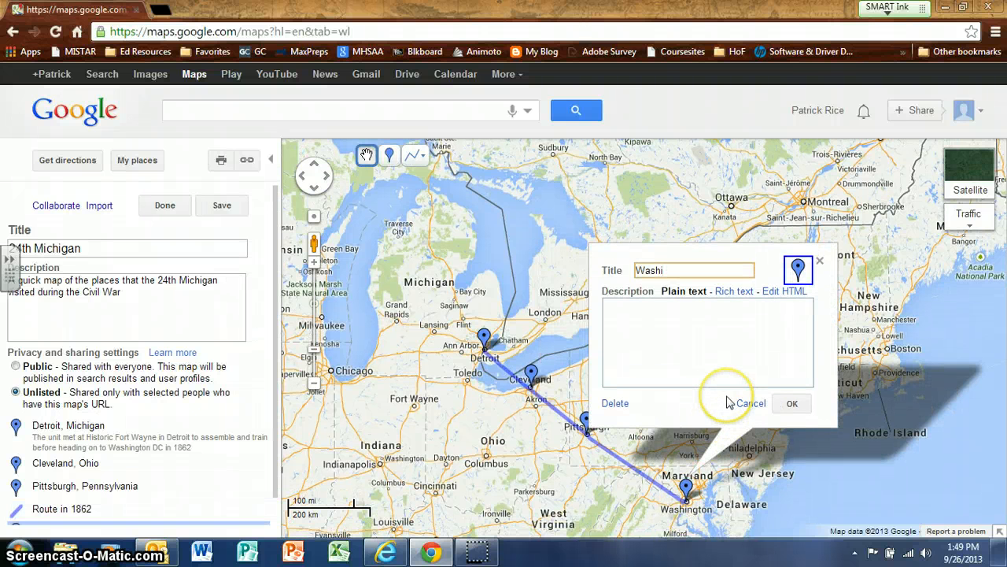
pyautogui.click(685, 351)
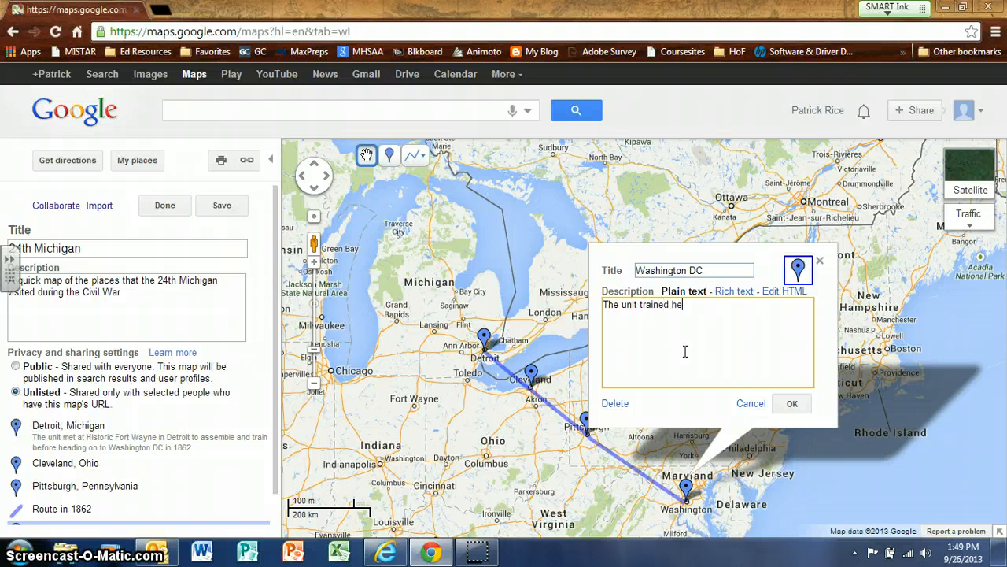
pyautogui.click(791, 403)
# Place a placemark on Fredericksburg, Virginia, south of Washington.
pyautogui.moveTo(850, 448); pyautogui.dragTo(839, 241)
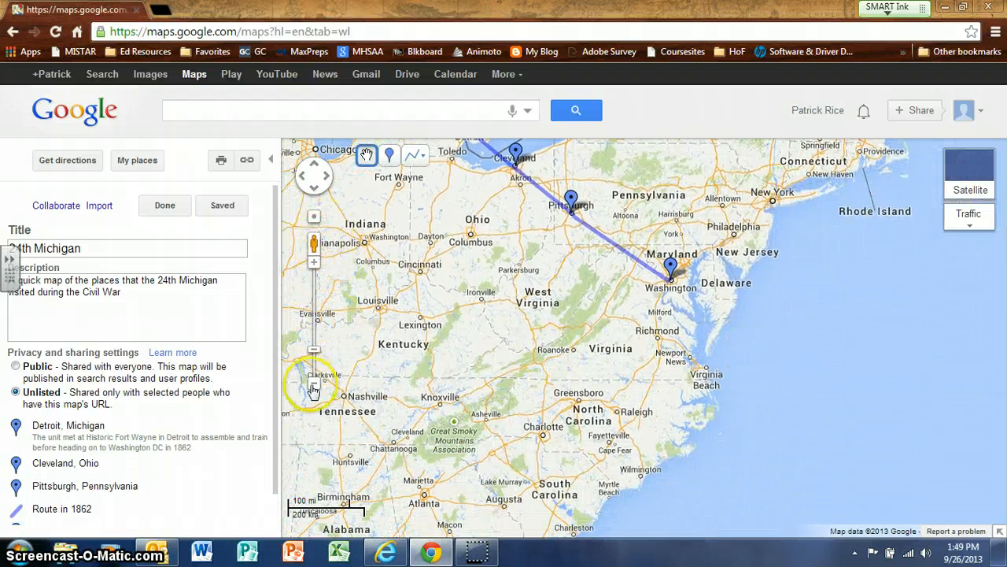
pyautogui.click(315, 265)
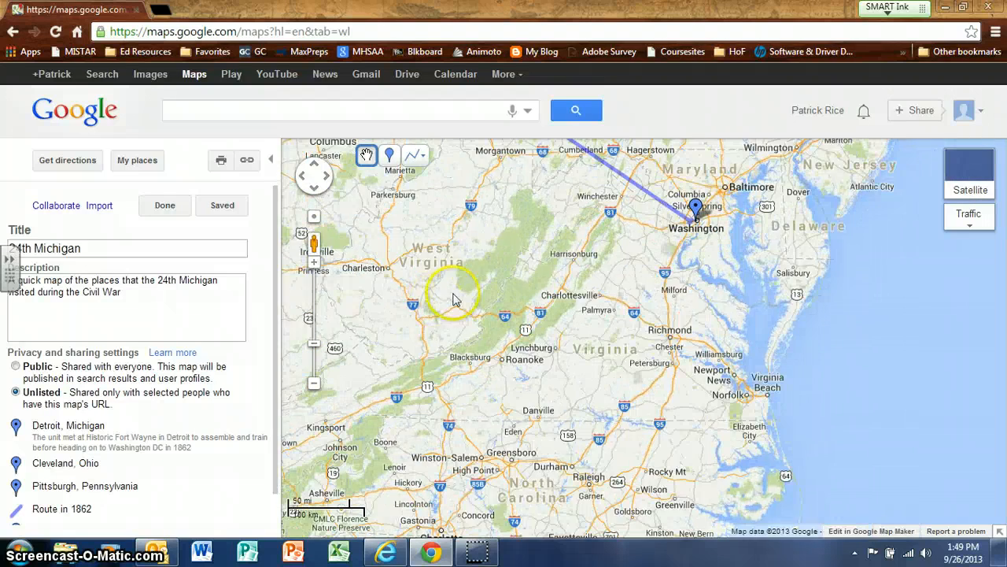
pyautogui.moveTo(461, 304); pyautogui.dragTo(427, 267)
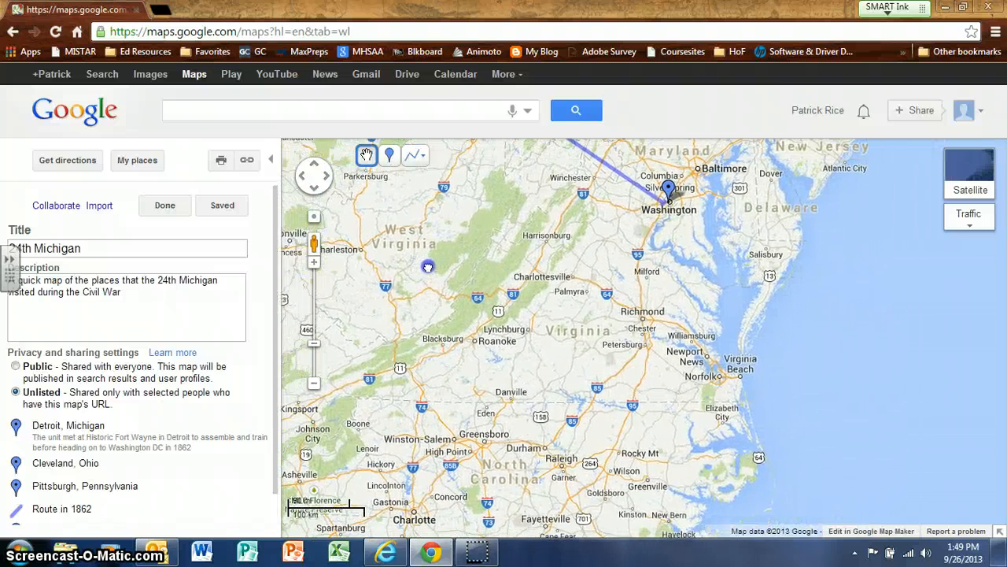
pyautogui.click(314, 262)
pyautogui.moveTo(506, 254); pyautogui.dragTo(516, 422)
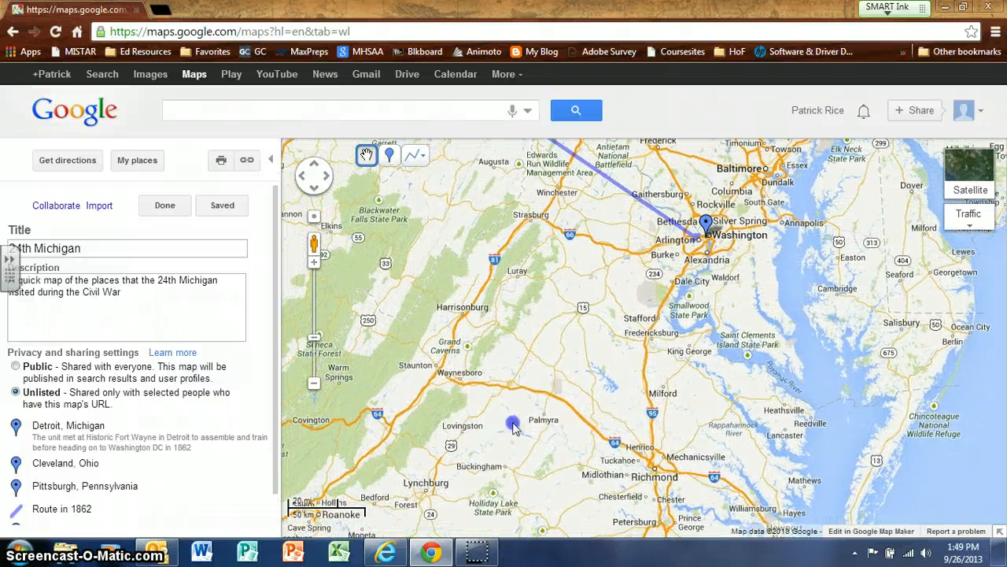
pyautogui.click(390, 157)
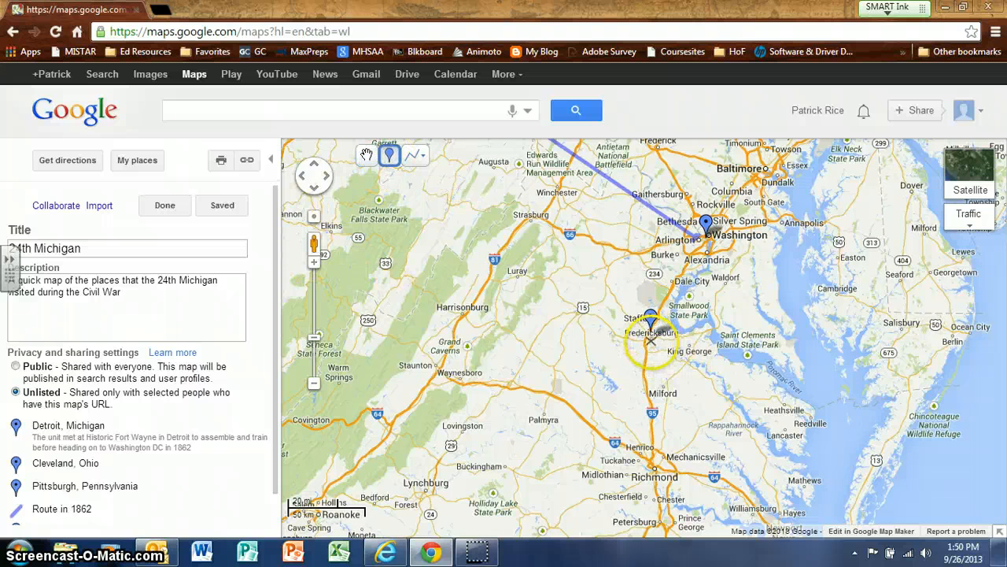
pyautogui.click(649, 333)
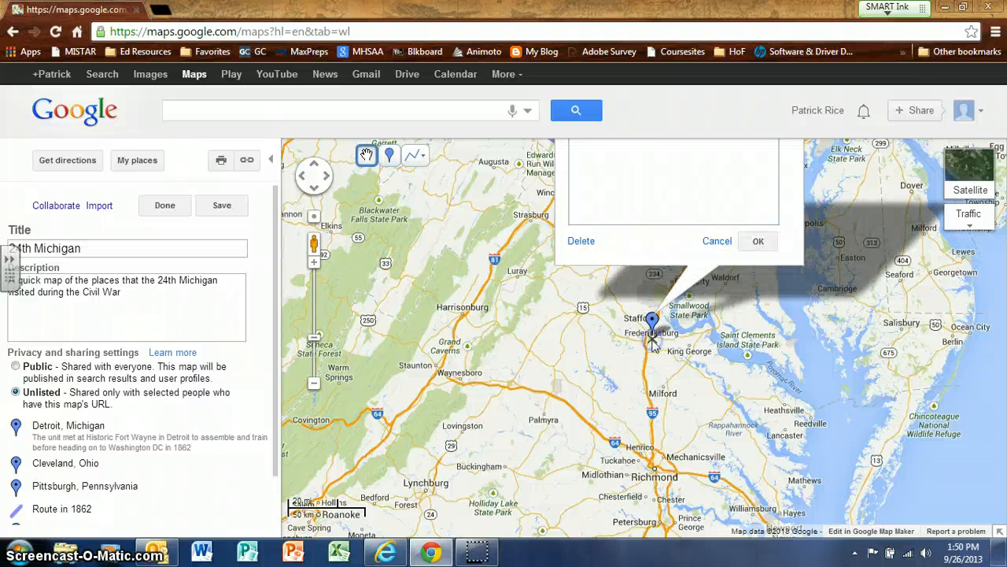
# Change the Fredericksburg placemark's icon to the red dotted marker and title it "Battle of Fredericksburg".
pyautogui.click(761, 170)
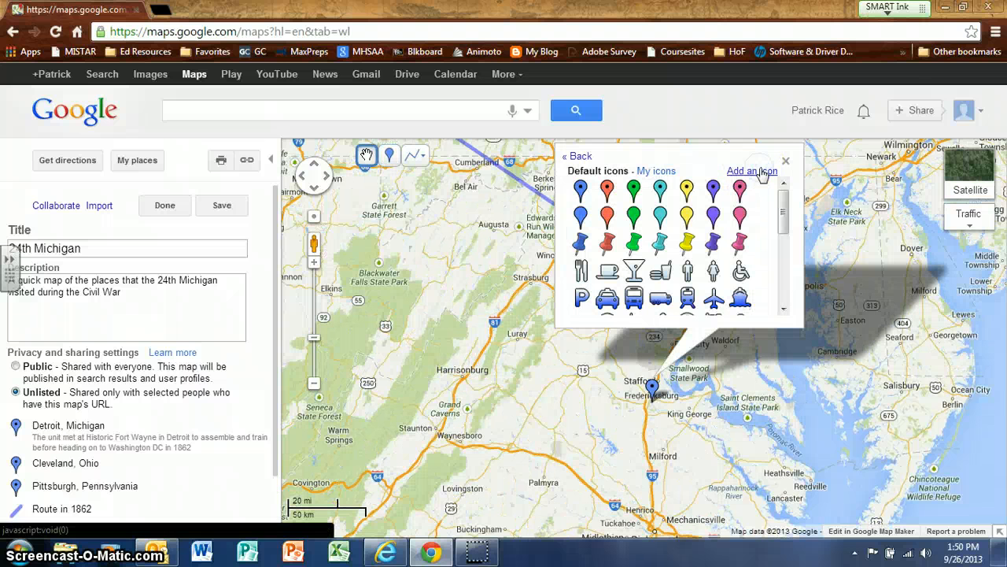
pyautogui.moveTo(780, 211); pyautogui.dragTo(787, 295)
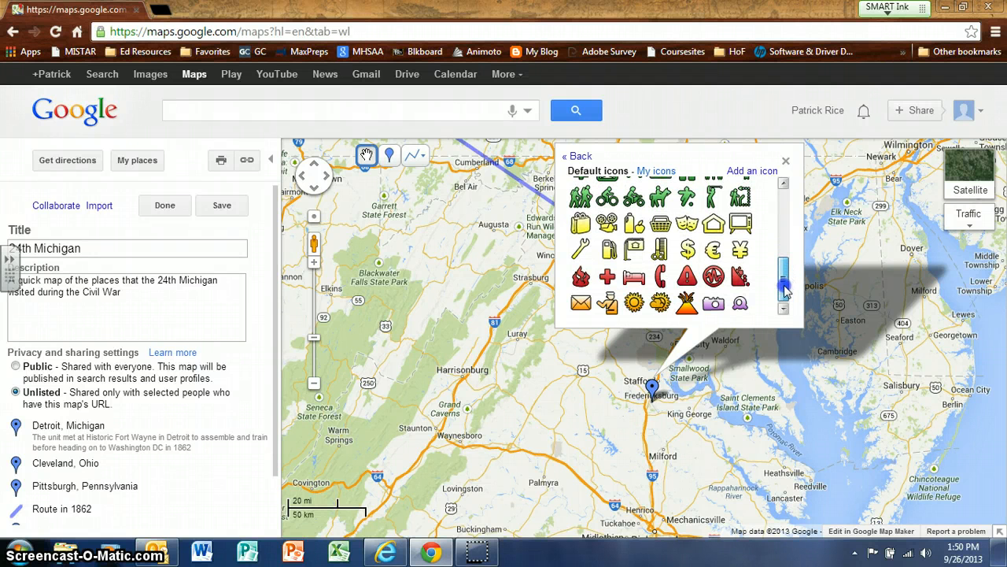
pyautogui.moveTo(786, 283); pyautogui.dragTo(780, 206)
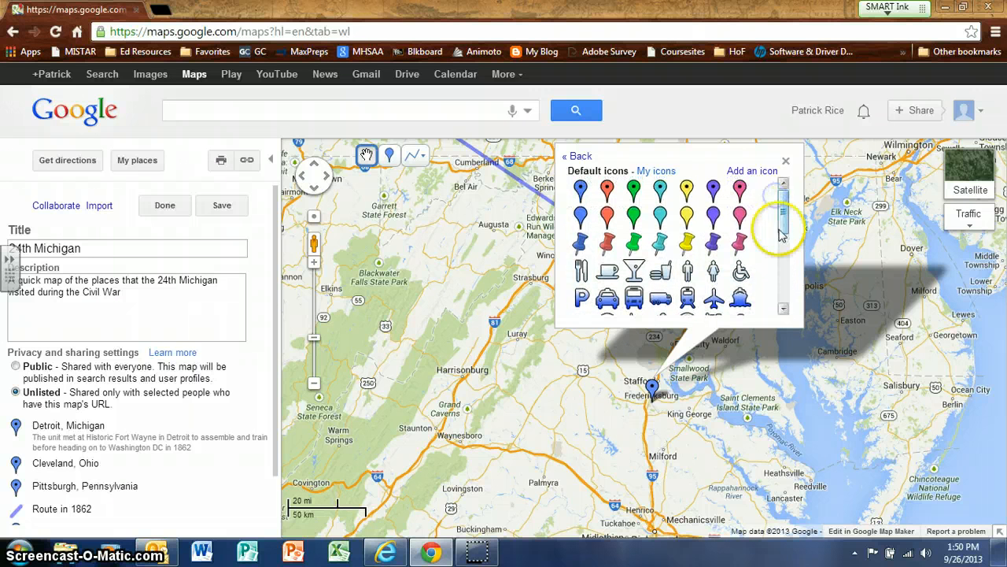
pyautogui.click(606, 191)
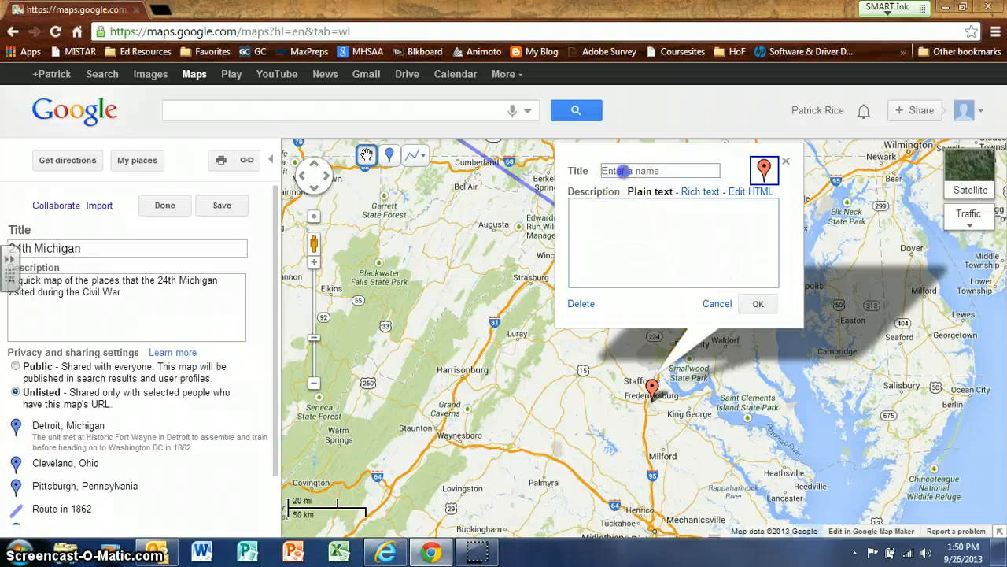
pyautogui.click(624, 170)
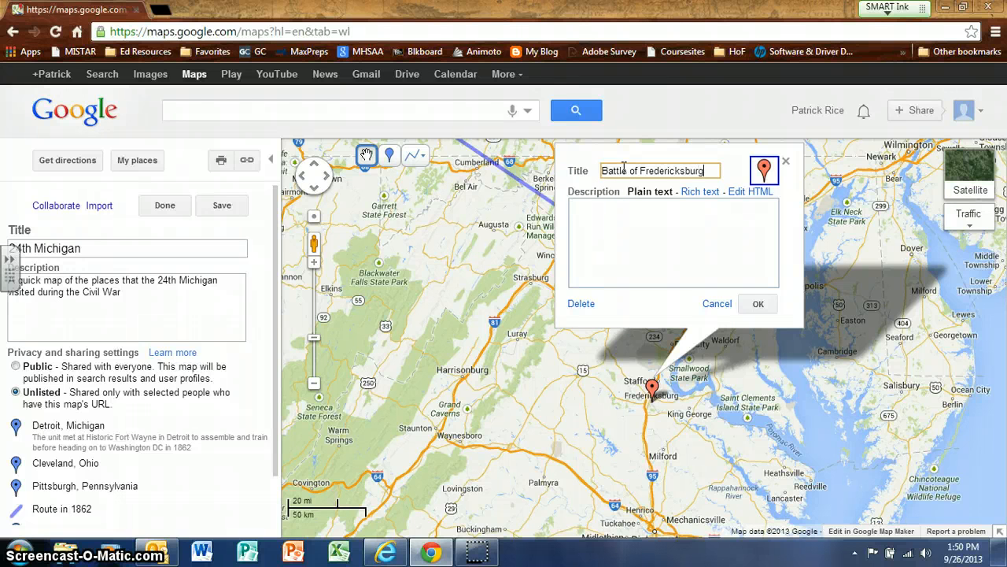
pyautogui.click(746, 303)
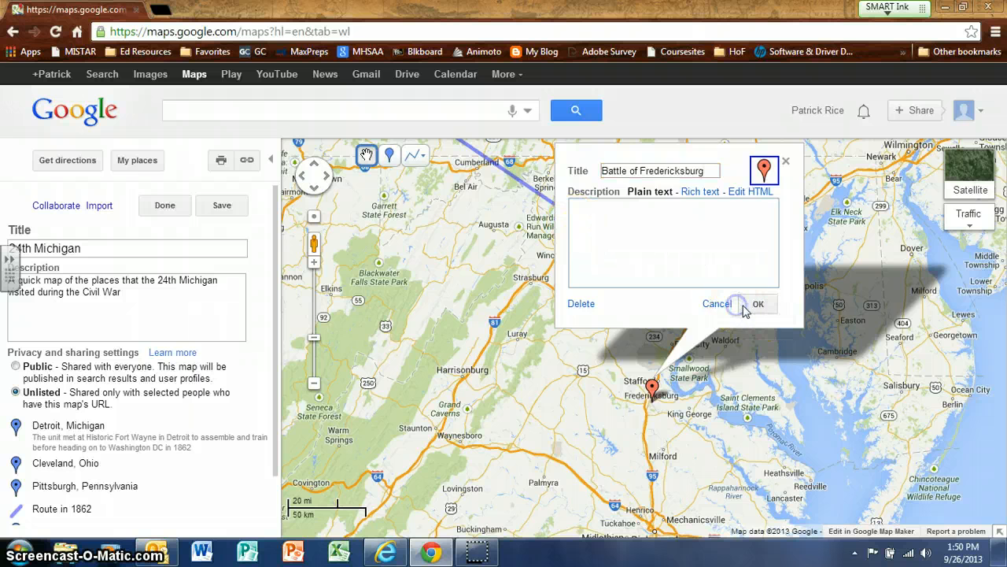
# Add a placemark just west of Fredericksburg and title it "Battle of Chancellorsville".
pyautogui.click(388, 156)
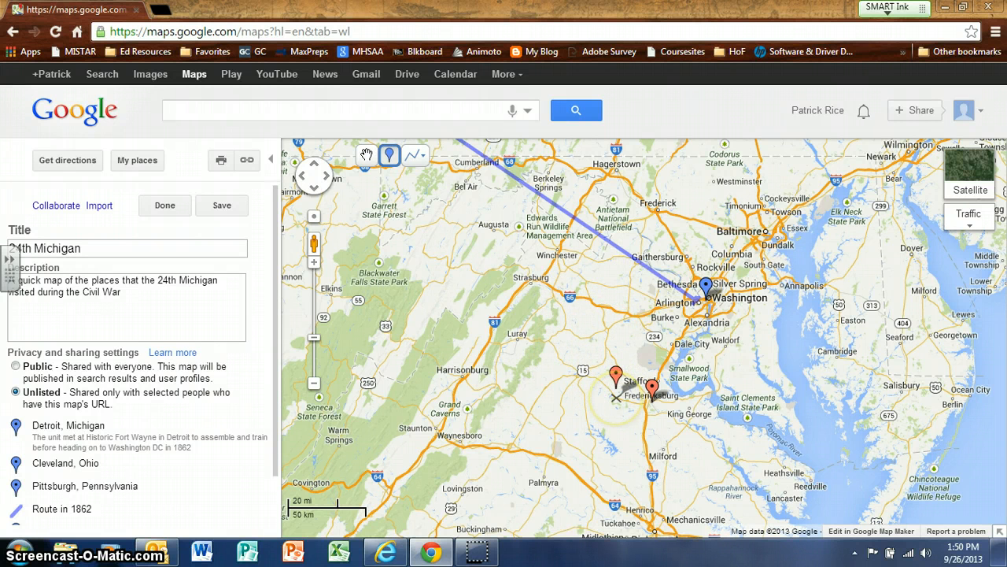
pyautogui.click(616, 398)
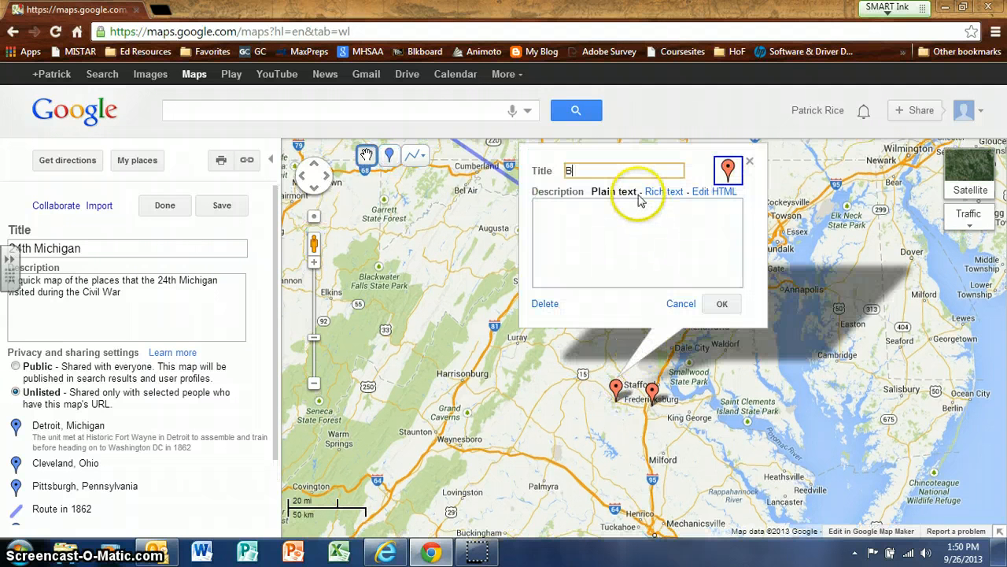
pyautogui.write('Battle of Chancellorsville')
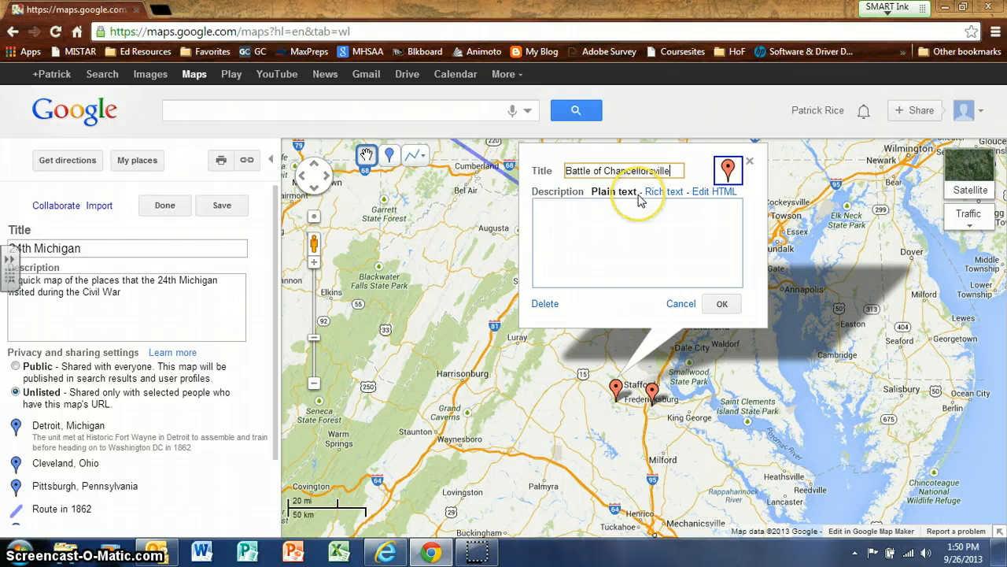
pyautogui.click(720, 303)
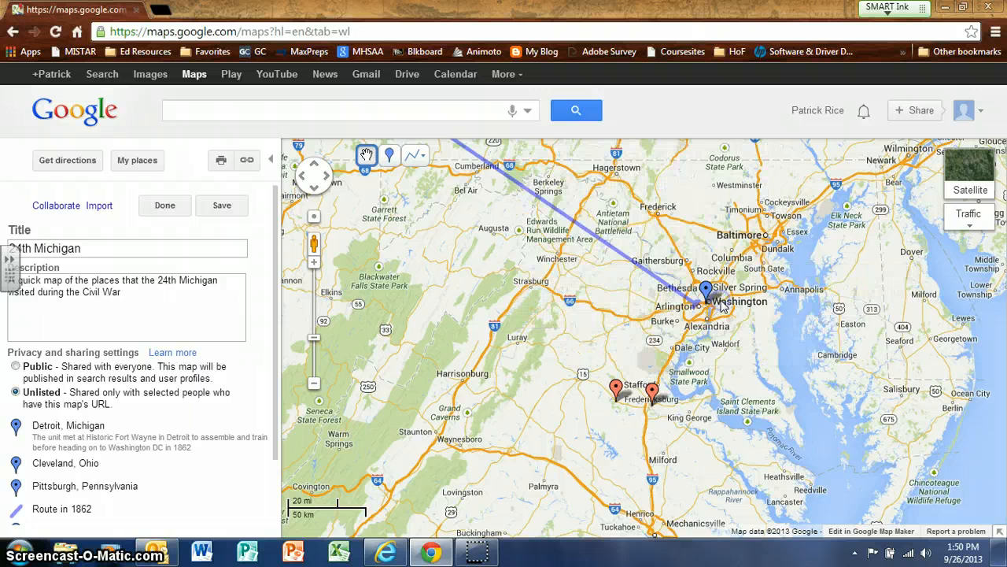
# Add a placemark on Gettysburg, Pennsylvania, and title it "Battle of Gettysburg".
pyautogui.moveTo(698, 197); pyautogui.dragTo(584, 309)
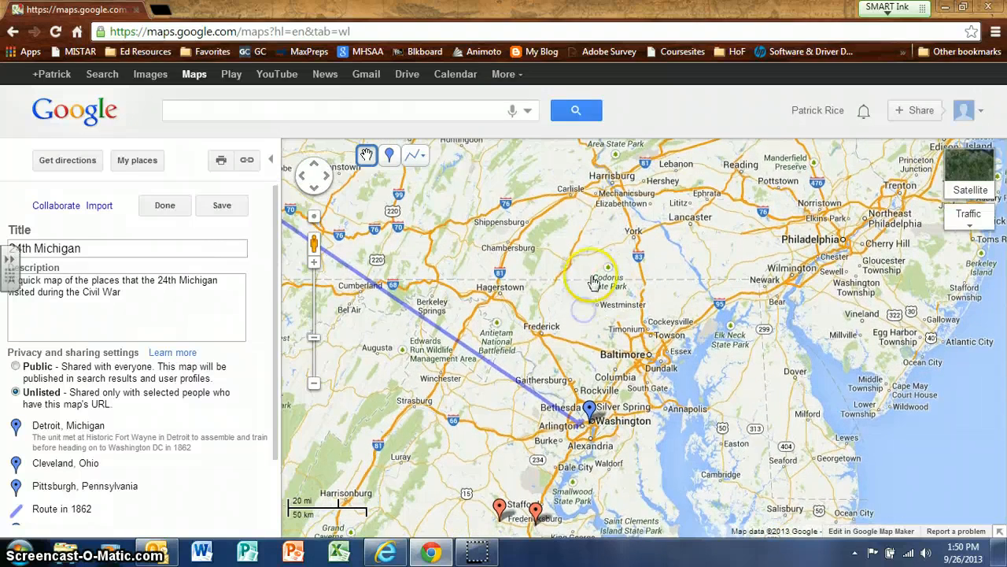
pyautogui.click(314, 261)
pyautogui.moveTo(544, 291)
pyautogui.mouseDown()
pyautogui.moveTo(531, 343)
pyautogui.moveTo(543, 398)
pyautogui.moveTo(549, 406)
pyautogui.moveTo(586, 375)
pyautogui.mouseUp()
pyautogui.click(388, 154)
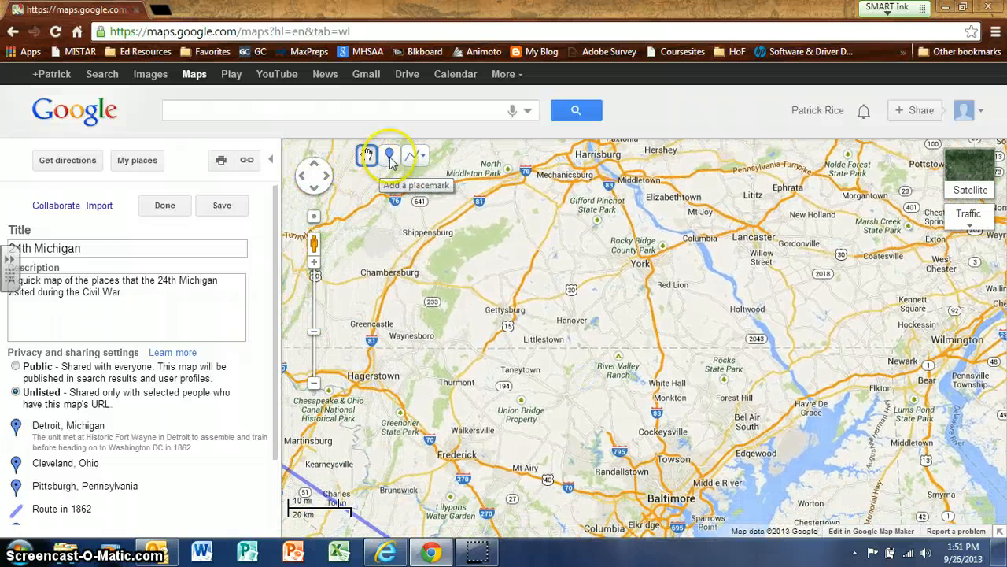
pyautogui.click(505, 309)
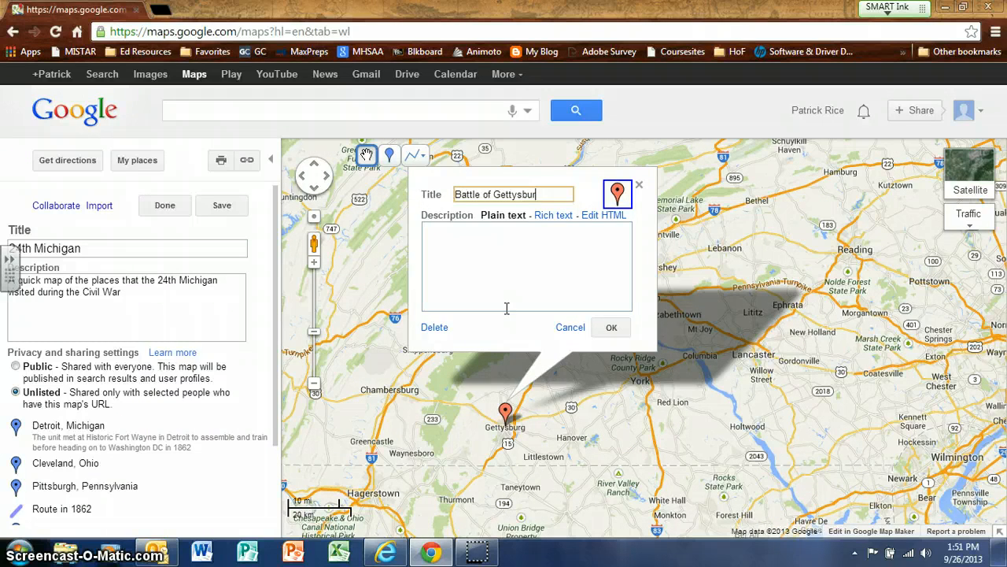
pyautogui.click(613, 327)
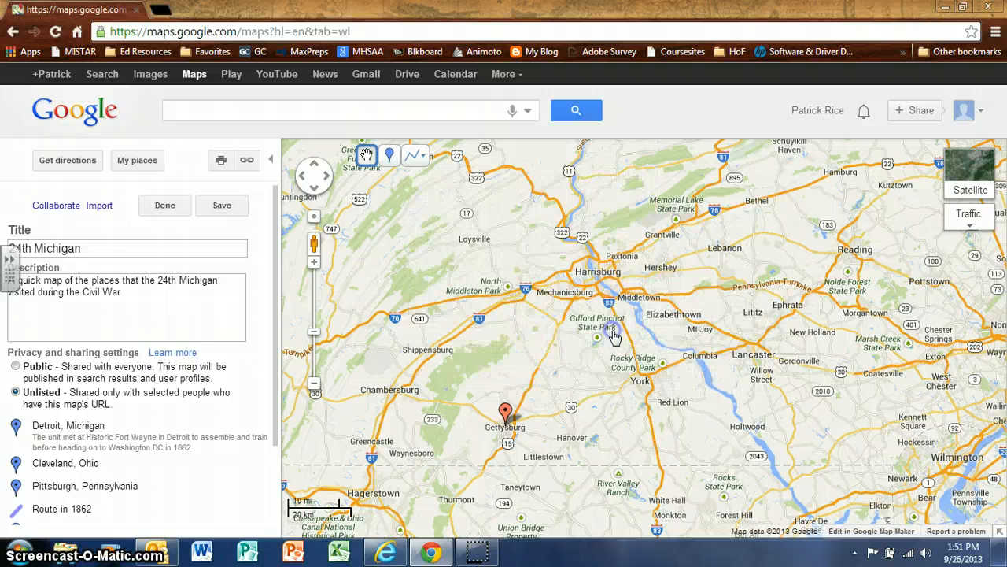
# Draw a line from the Washington placemark to the Fredericksburg placemark.
pyautogui.moveTo(586, 405); pyautogui.dragTo(633, 162)
pyautogui.moveTo(591, 386); pyautogui.dragTo(594, 182)
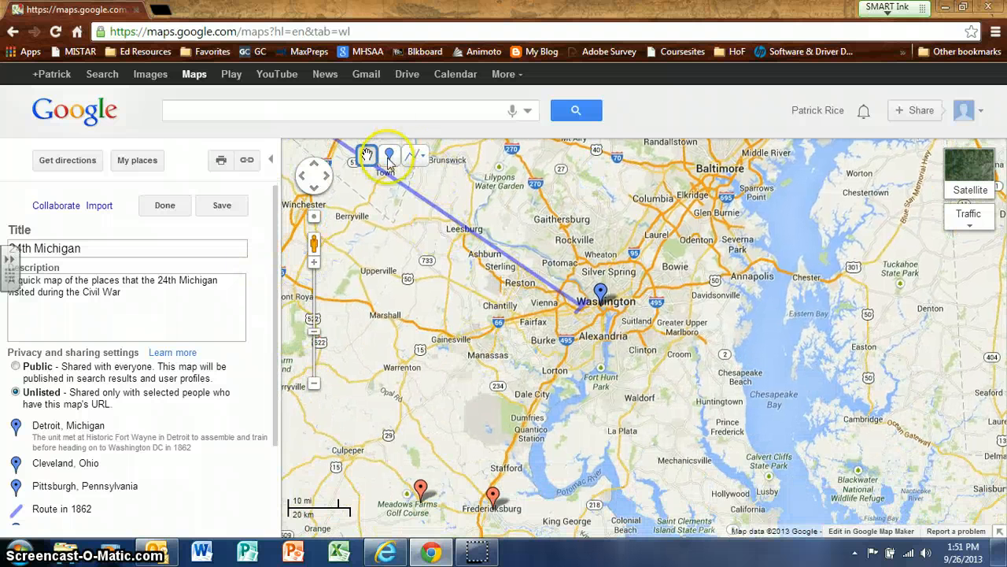
pyautogui.click(419, 157)
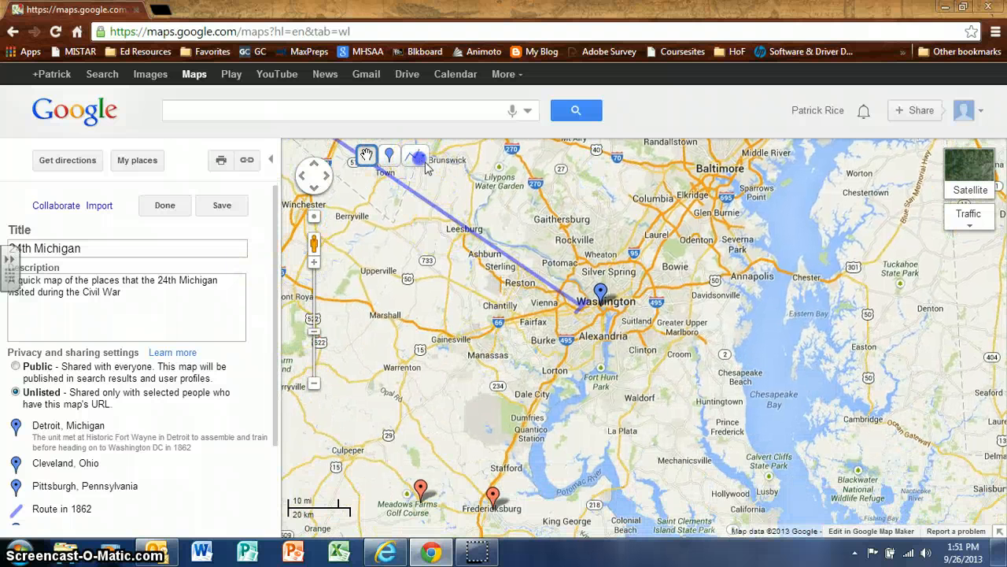
pyautogui.click(600, 309)
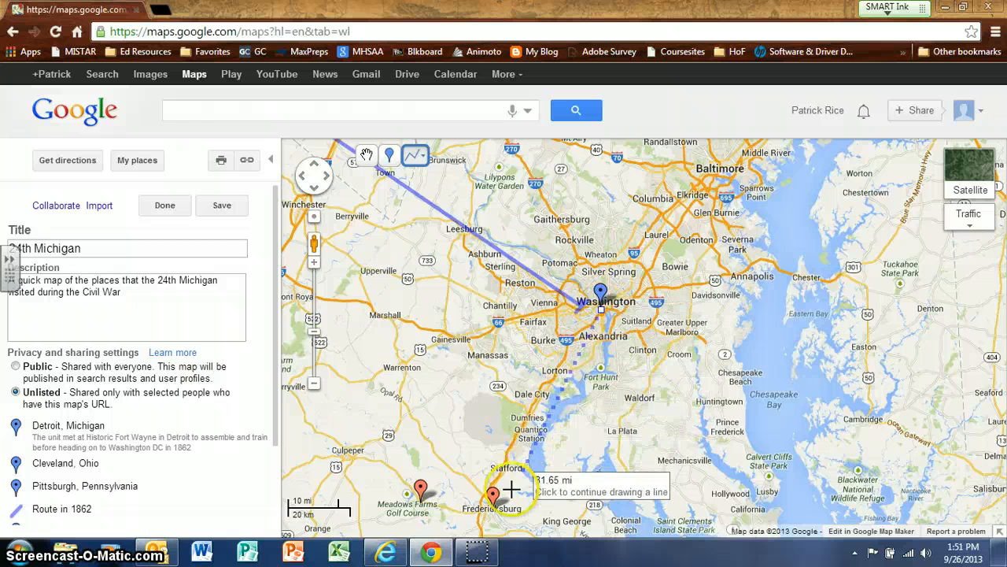
pyautogui.click(493, 508)
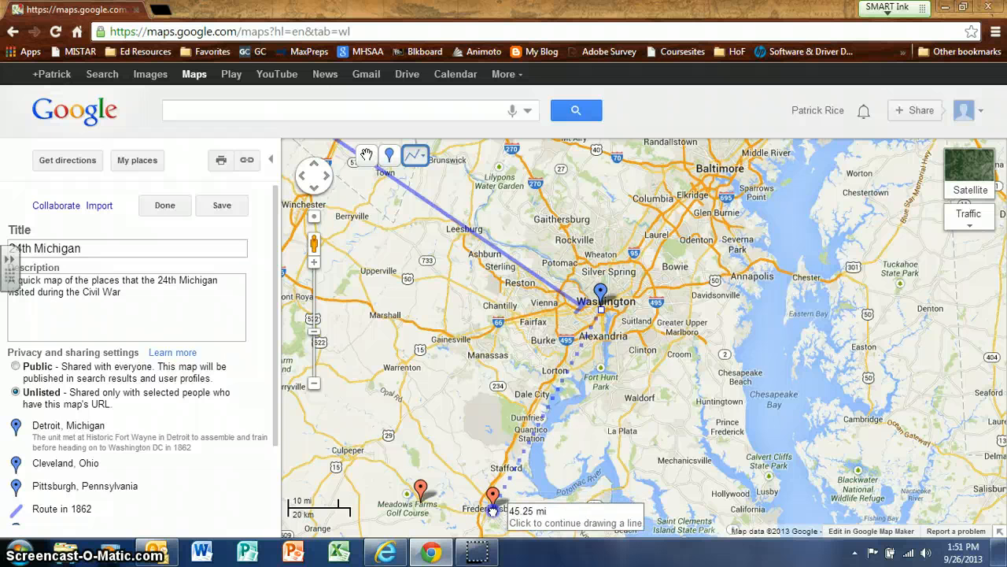
pyautogui.click(497, 510)
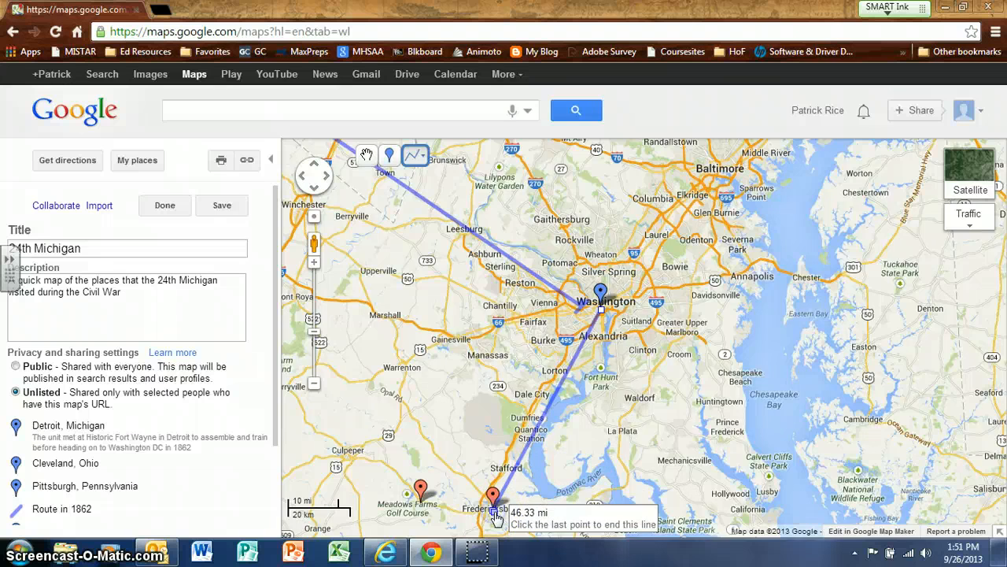
pyautogui.doubleClick(495, 512)
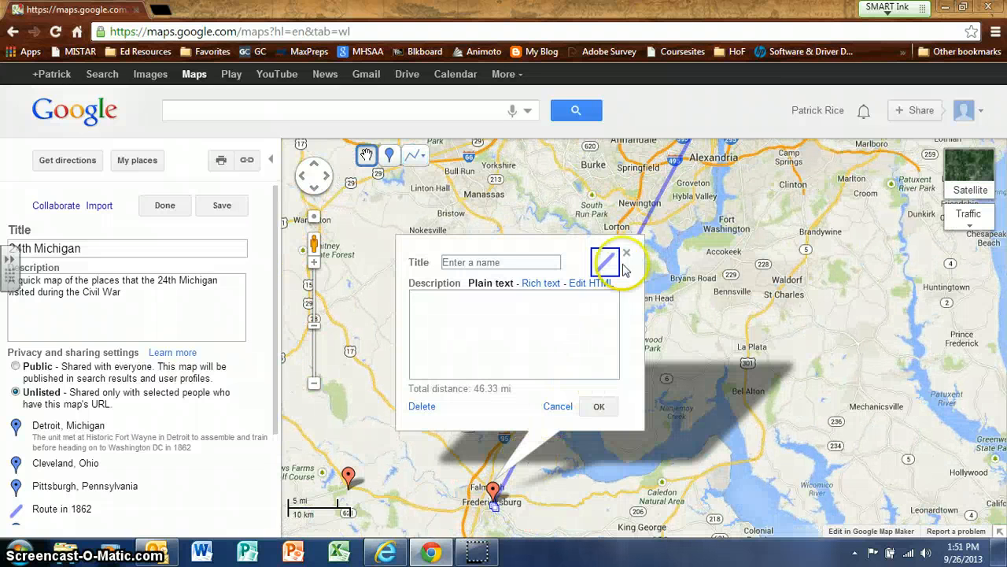
# Title the Washington–Fredericksburg line "March in 1862" and change its colour to dark green.
pyautogui.click(495, 263)
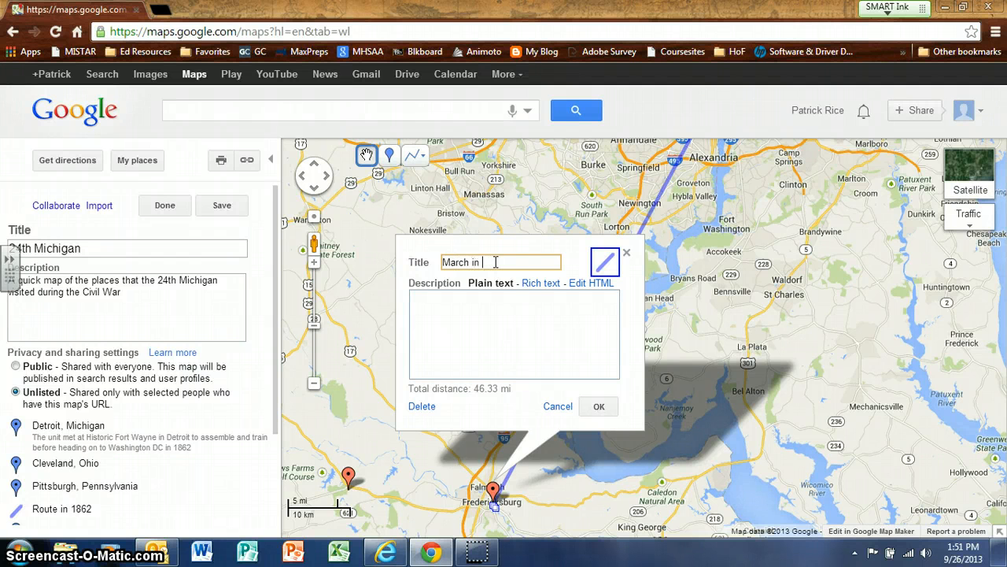
pyautogui.write('March in 1862')
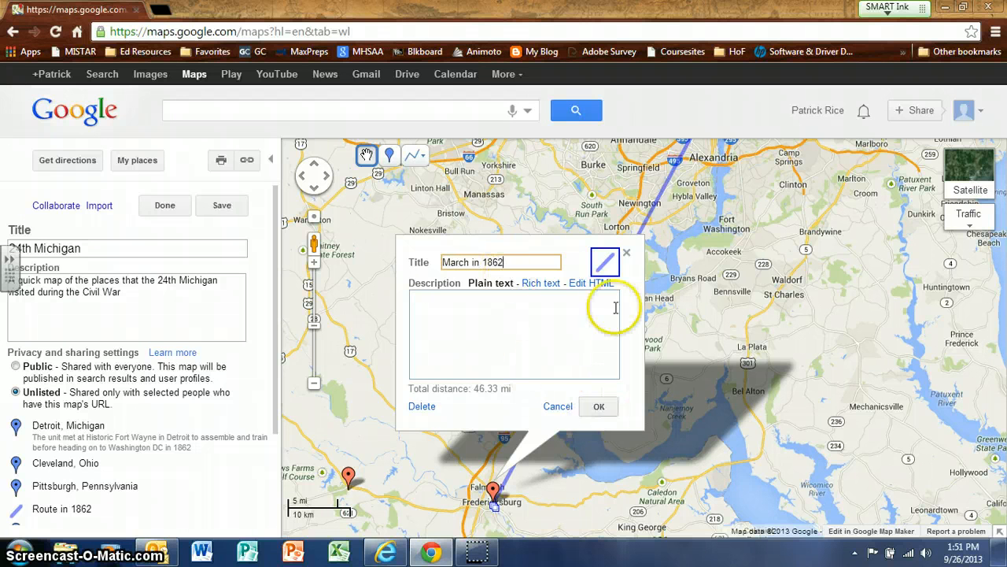
pyautogui.click(607, 266)
pyautogui.click(611, 295)
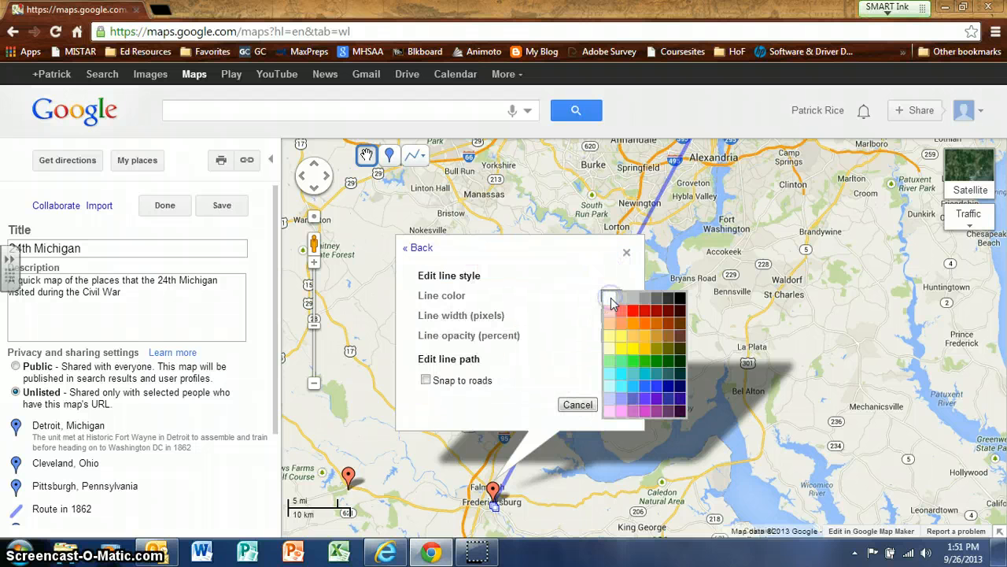
pyautogui.click(681, 364)
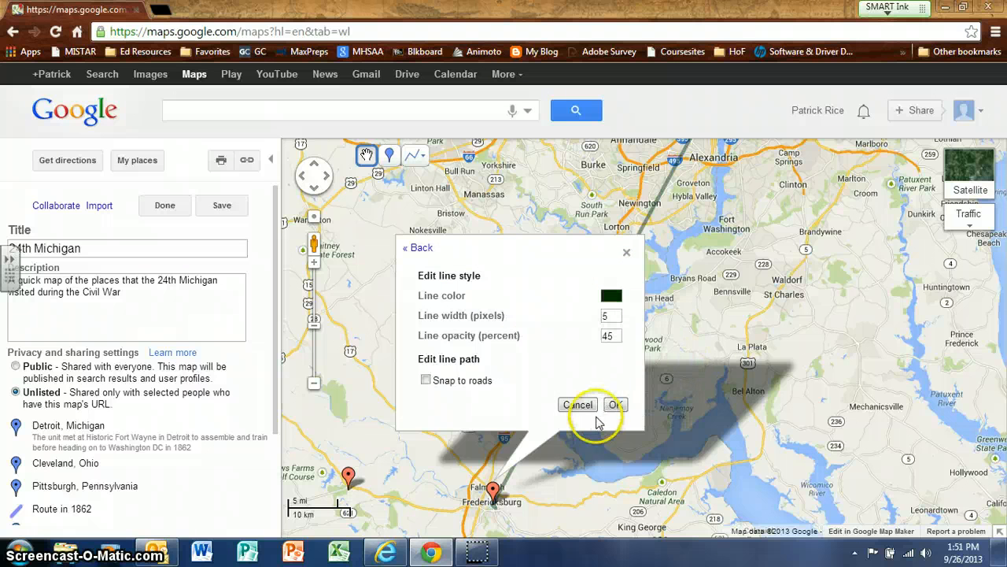
pyautogui.click(618, 406)
pyautogui.click(599, 406)
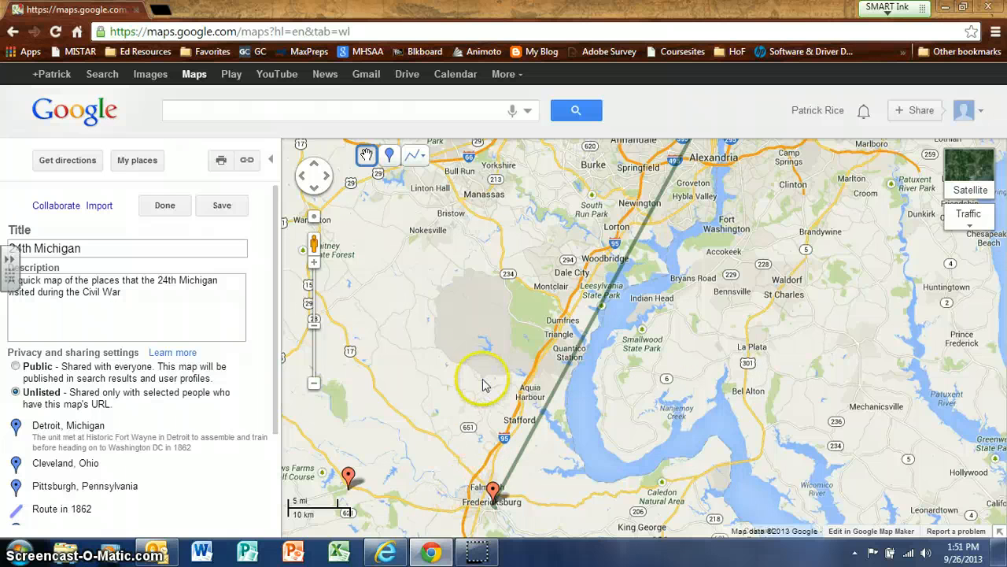
# Move the end point of the "Route in 1862" line from Arlington onto the Washington placemark.
pyautogui.moveTo(481, 376); pyautogui.dragTo(494, 515)
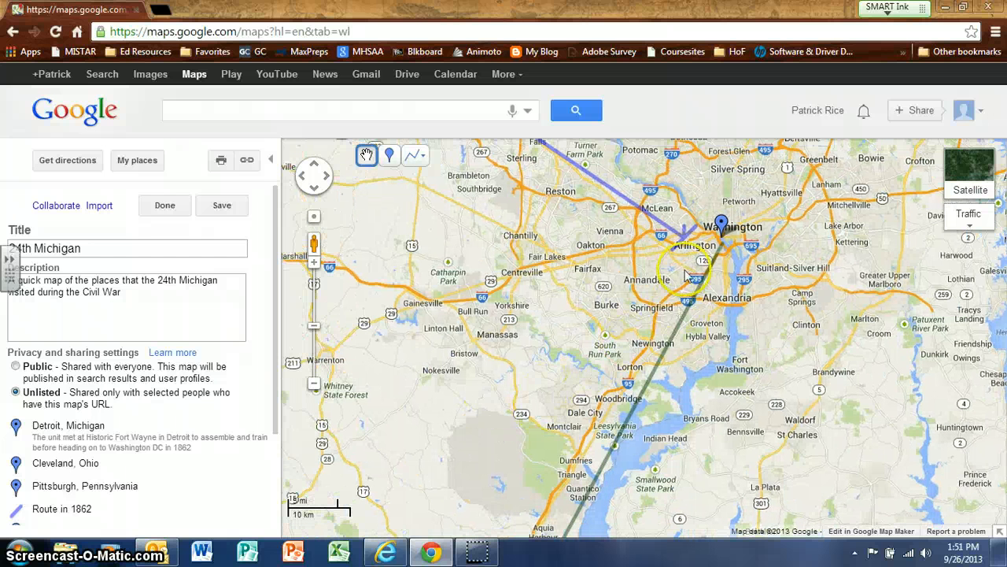
pyautogui.moveTo(686, 236)
pyautogui.moveTo(686, 236); pyautogui.dragTo(722, 246)
pyautogui.click(616, 278)
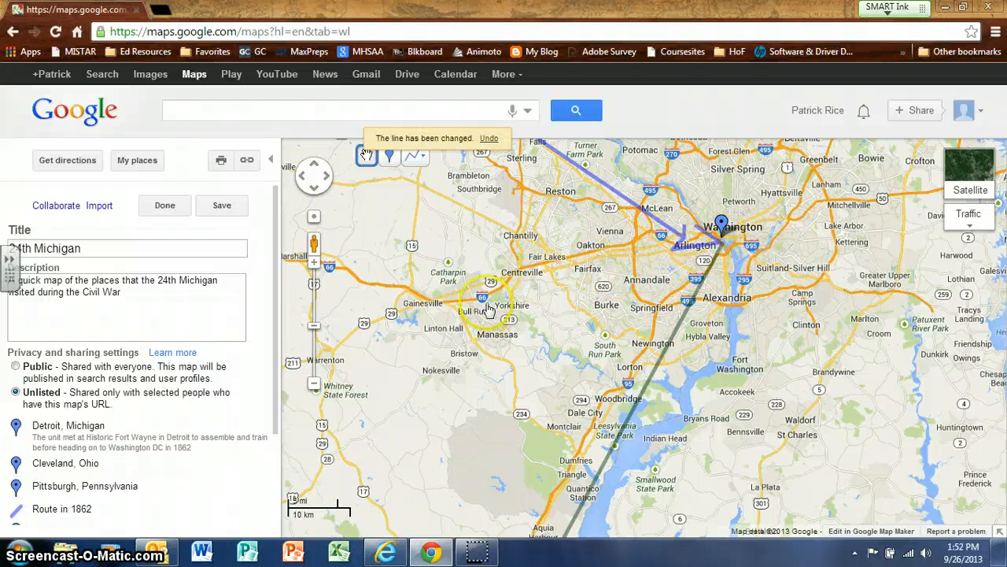
pyautogui.moveTo(476, 313); pyautogui.dragTo(698, 513)
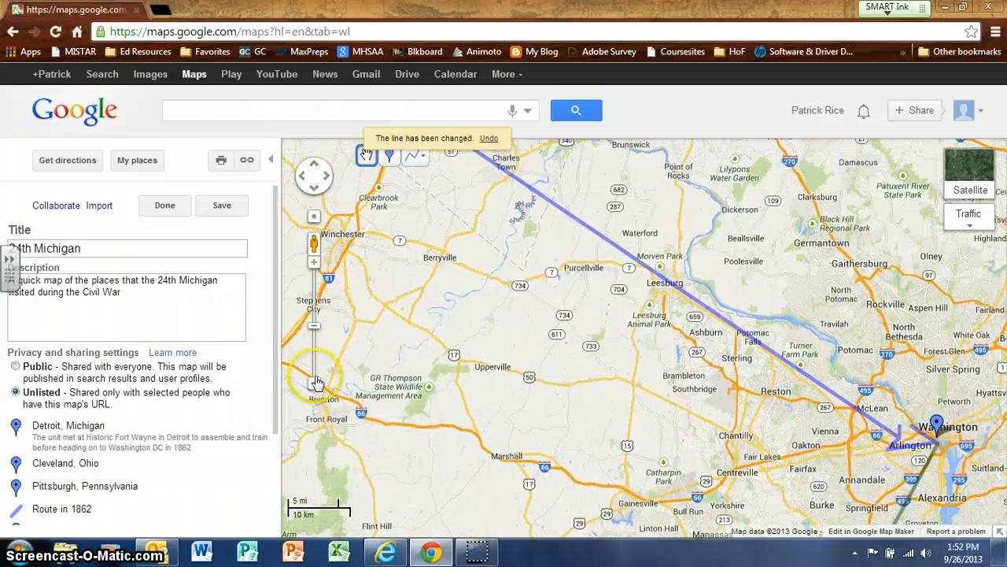
pyautogui.click(314, 382)
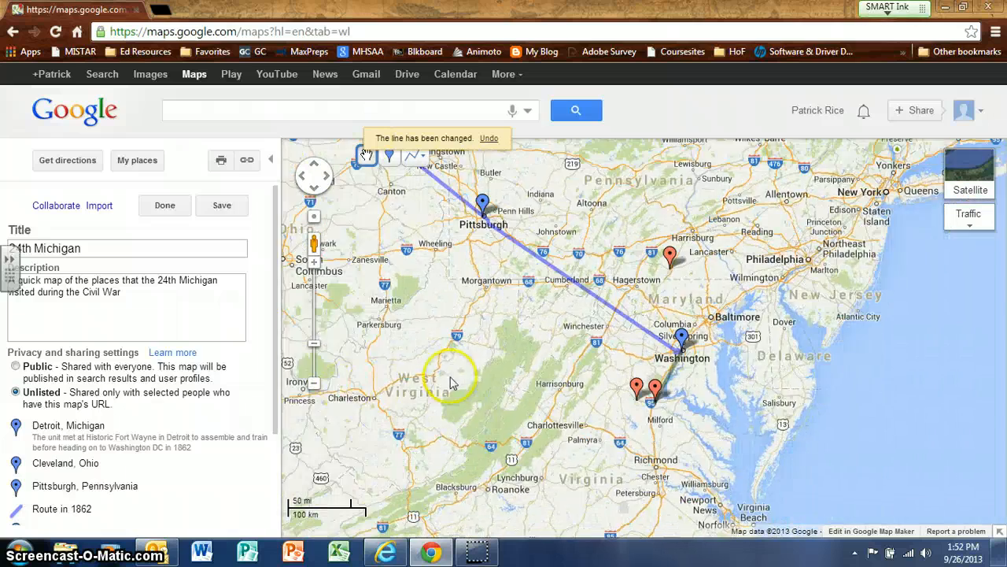
pyautogui.moveTo(452, 384); pyautogui.dragTo(600, 480)
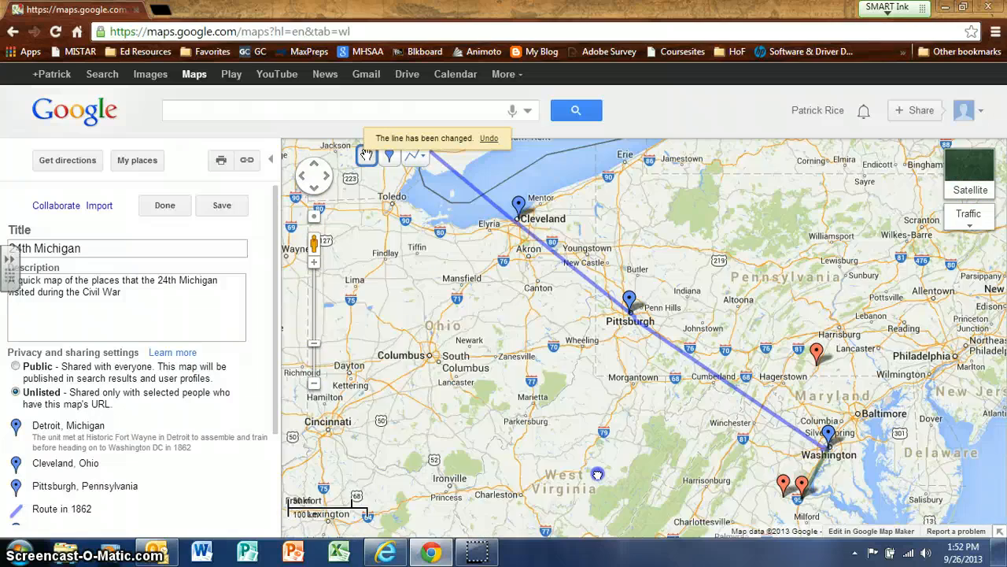
pyautogui.click(311, 384)
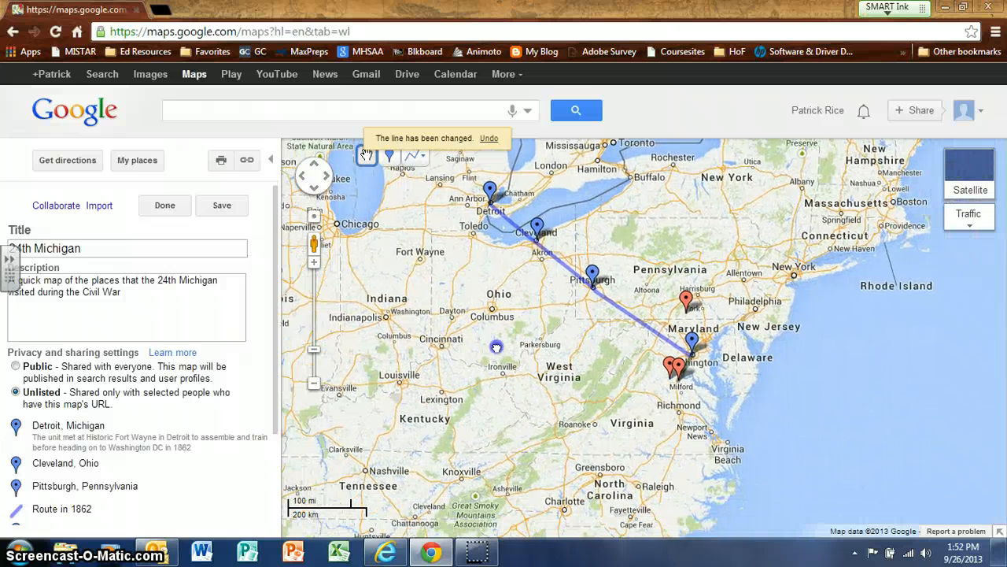
pyautogui.moveTo(496, 347); pyautogui.dragTo(493, 344)
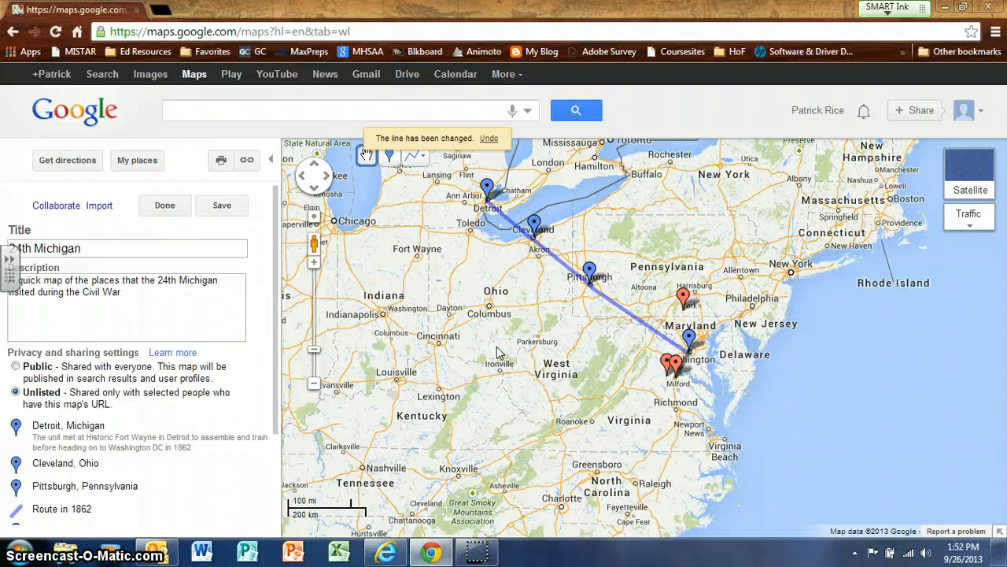
pyautogui.click(485, 551)
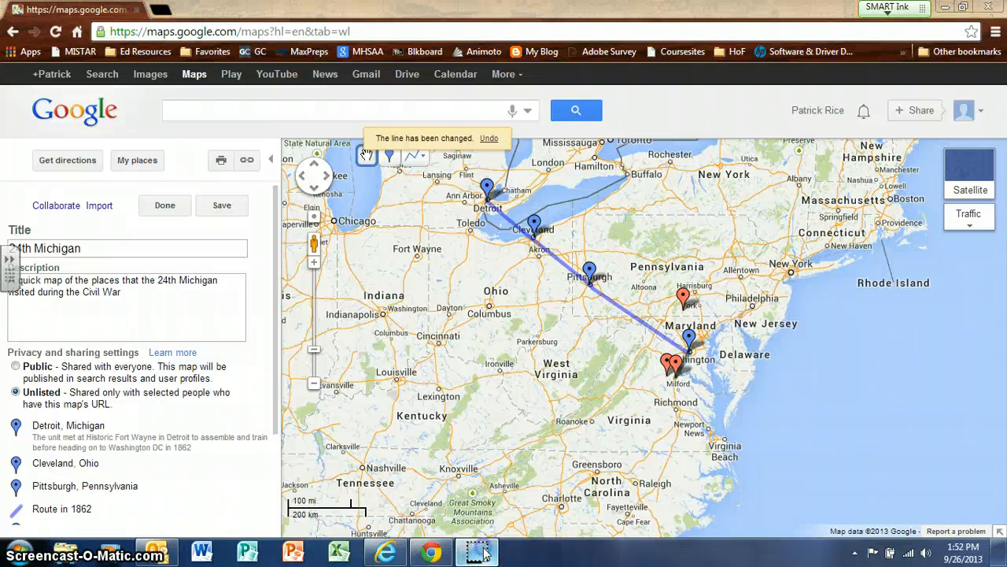